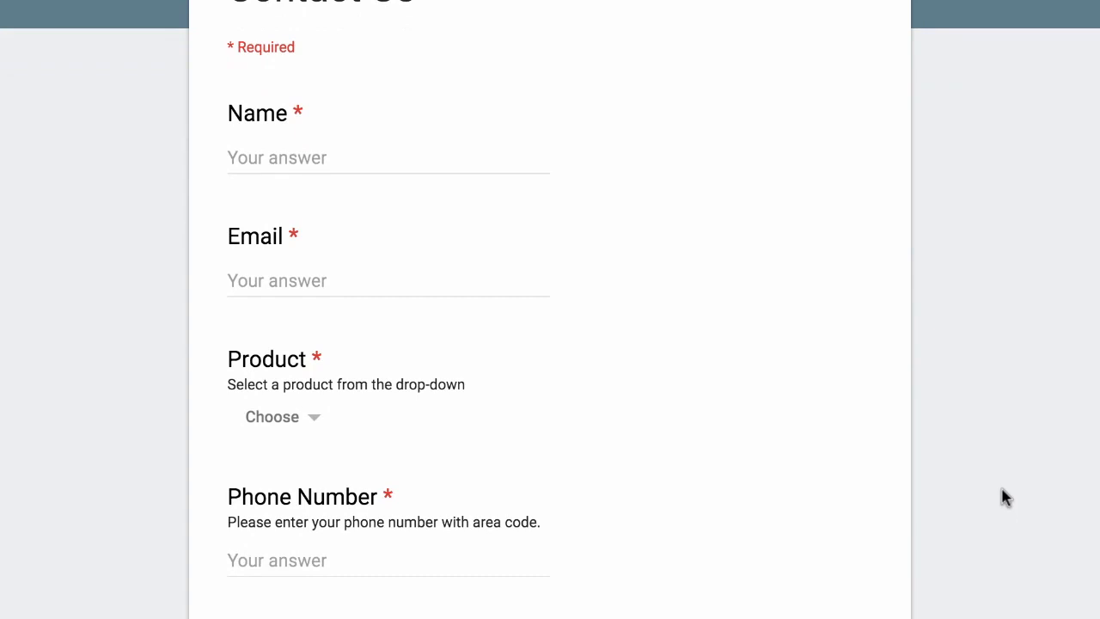
# Review the live form's questions and its iPad, iMac and iPhone Product choices
pyautogui.scroll(-2, 1006, 498)
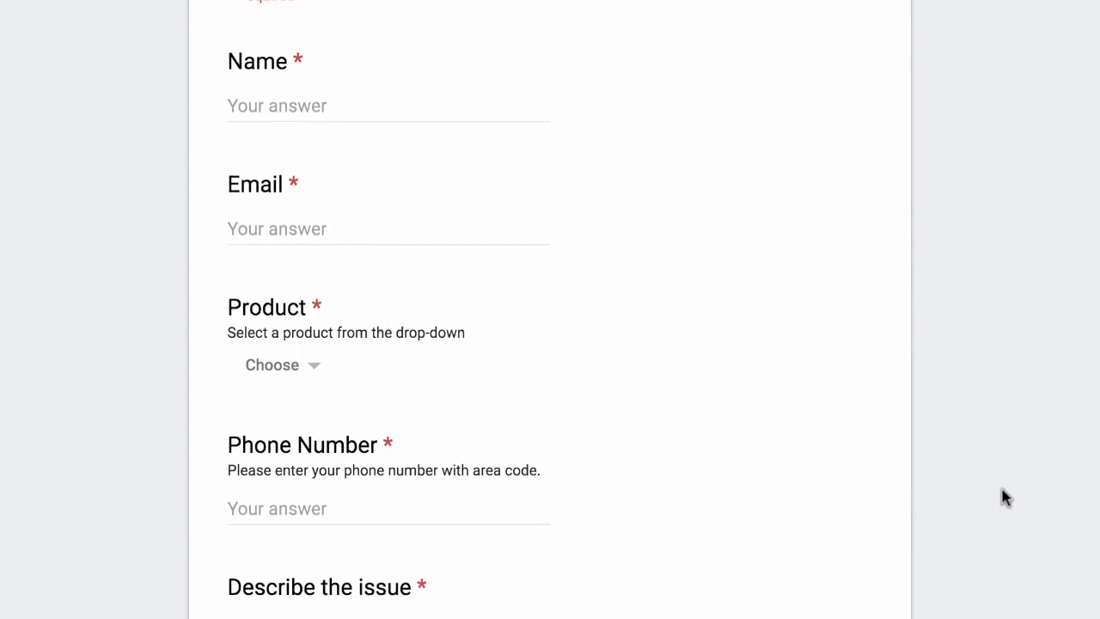
pyautogui.click(310, 271)
pyautogui.click(580, 285)
pyautogui.scroll(-1, 735, 413)
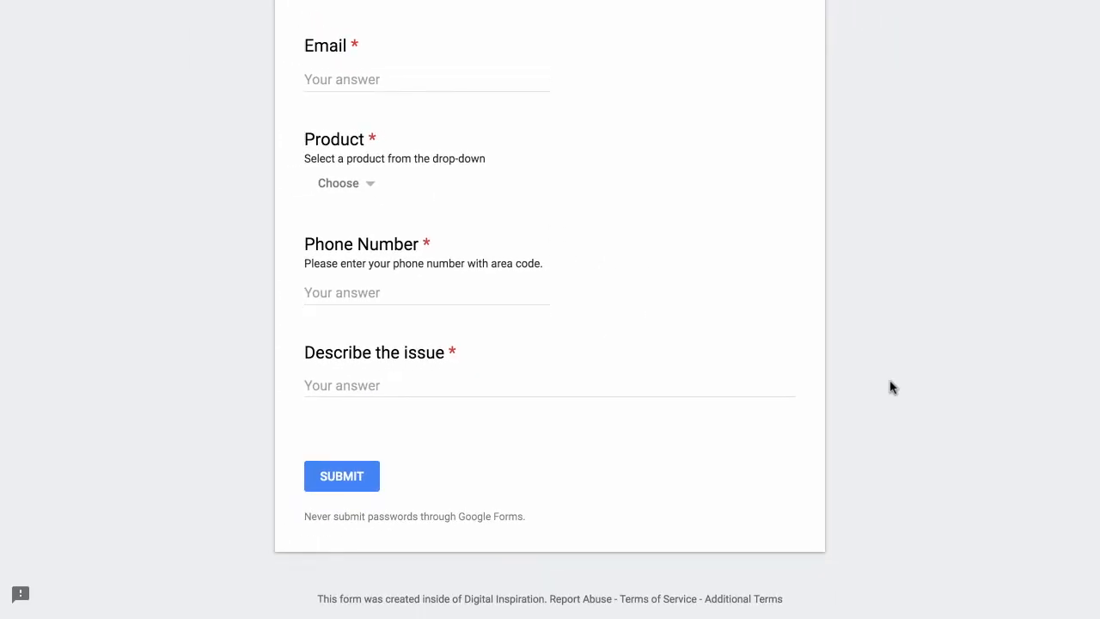
pyautogui.scroll(5, 891, 387)
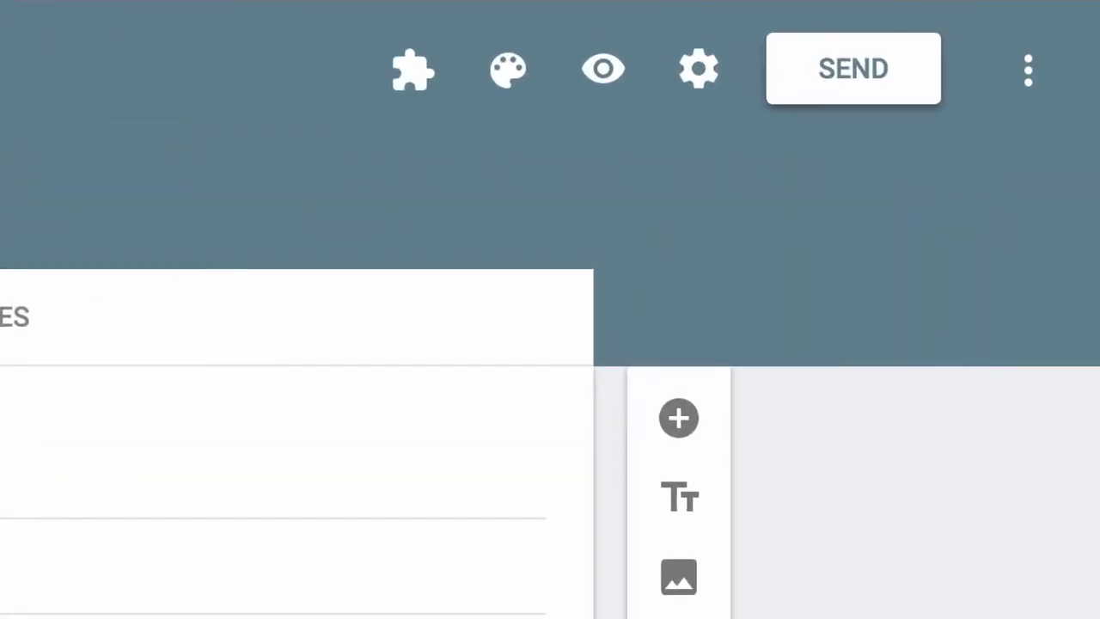
# Launch Email Notifications for Forms from the add-ons menu and create a new rule
pyautogui.click(411, 95)
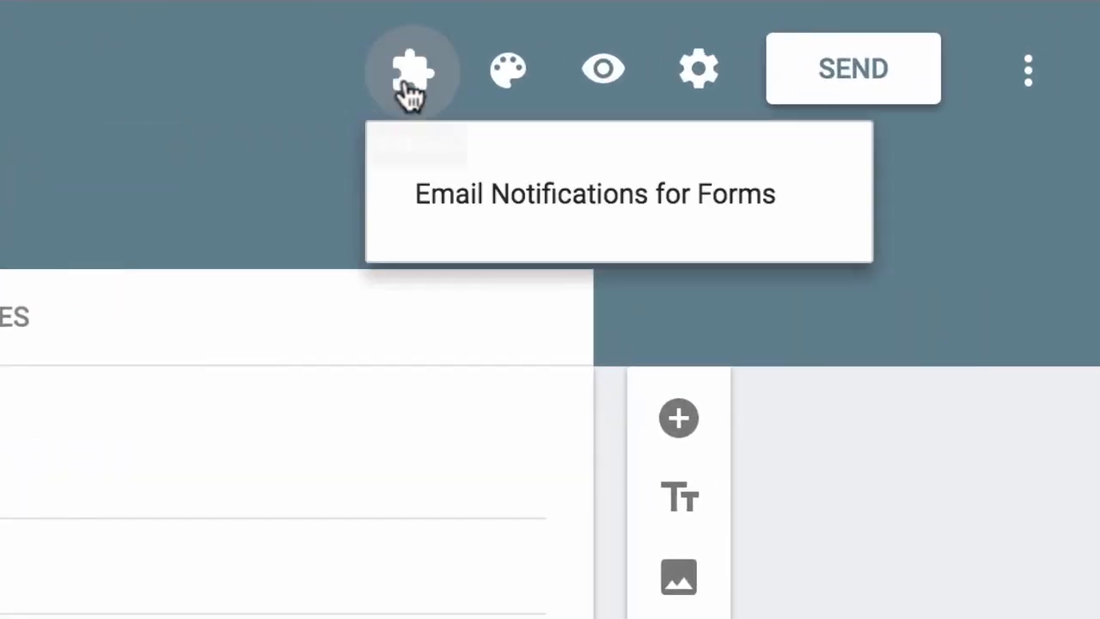
pyautogui.click(812, 214)
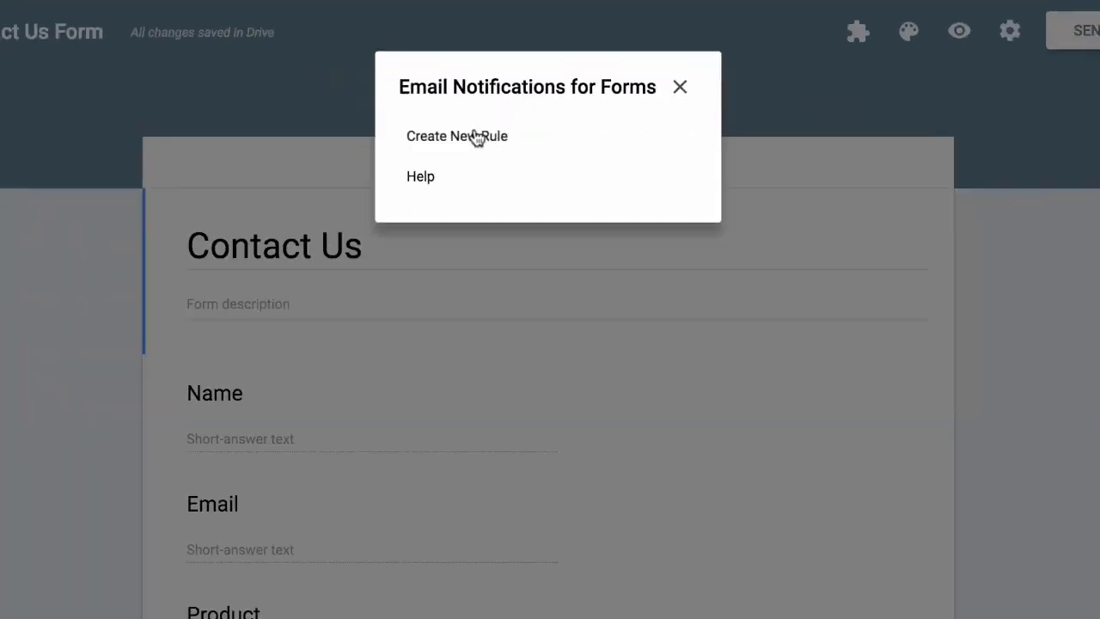
pyautogui.click(406, 268)
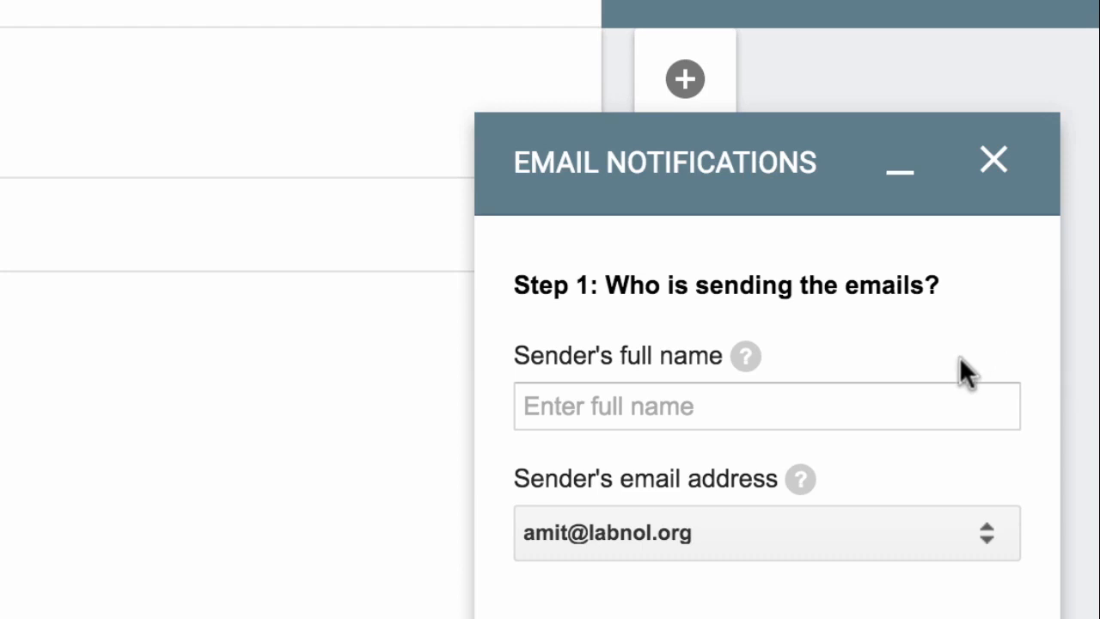
# Enter the sender's full name for the new notification rule
pyautogui.click(940, 397)
pyautogui.write('Amit ')
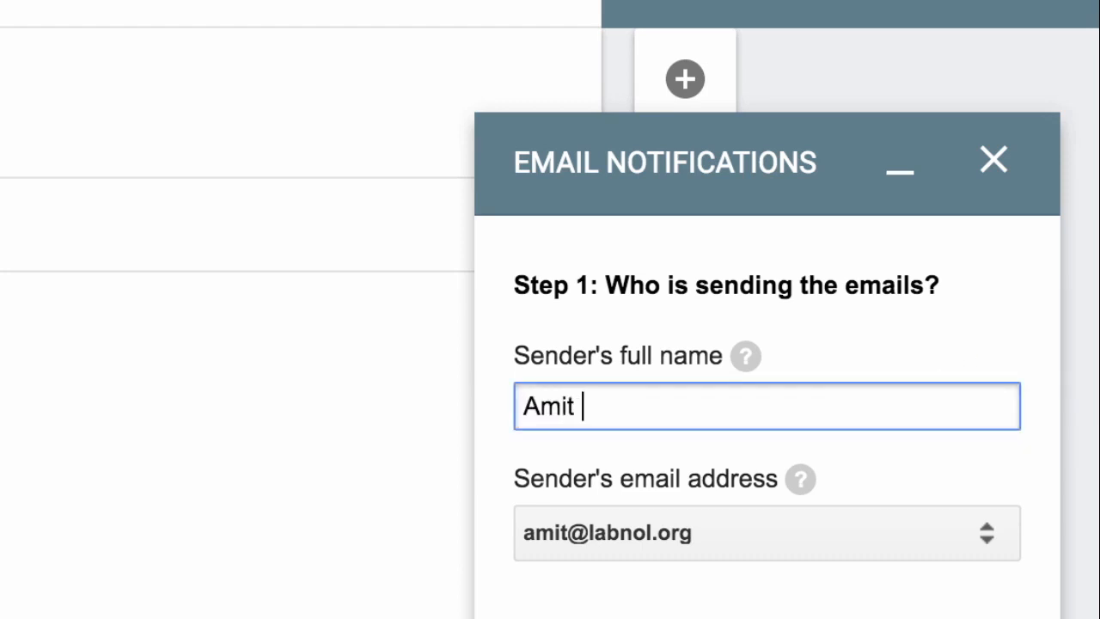
pyautogui.write('Agarwal')
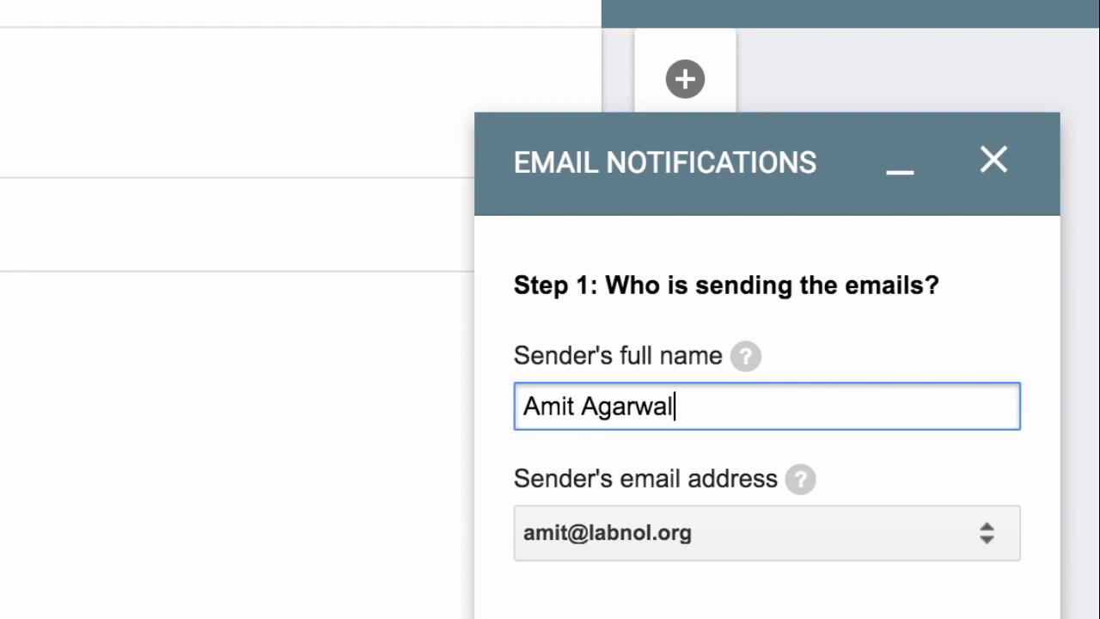
pyautogui.click(986, 464)
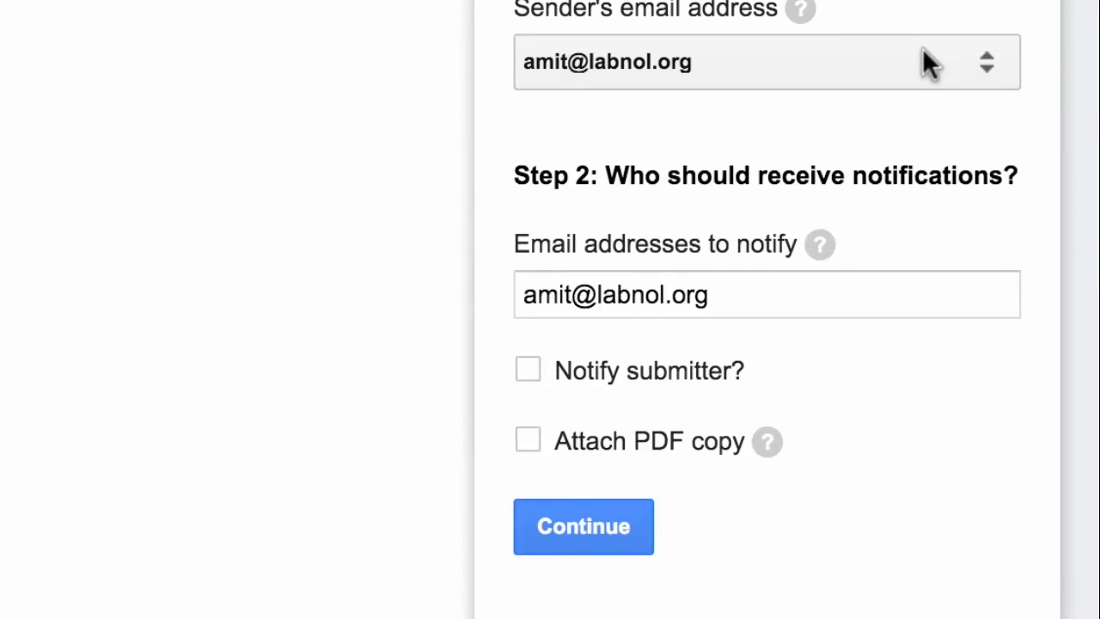
# Append two more recipient e-mail addresses to the notify list
pyautogui.click(873, 295)
pyautogui.write(', ')
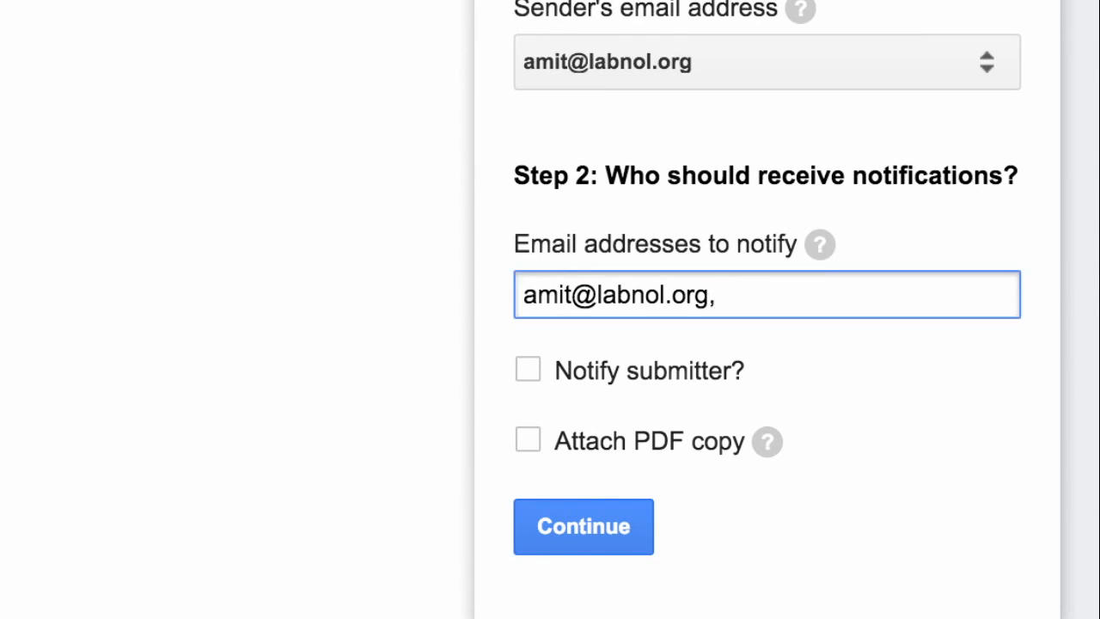
pyautogui.write('peter@')
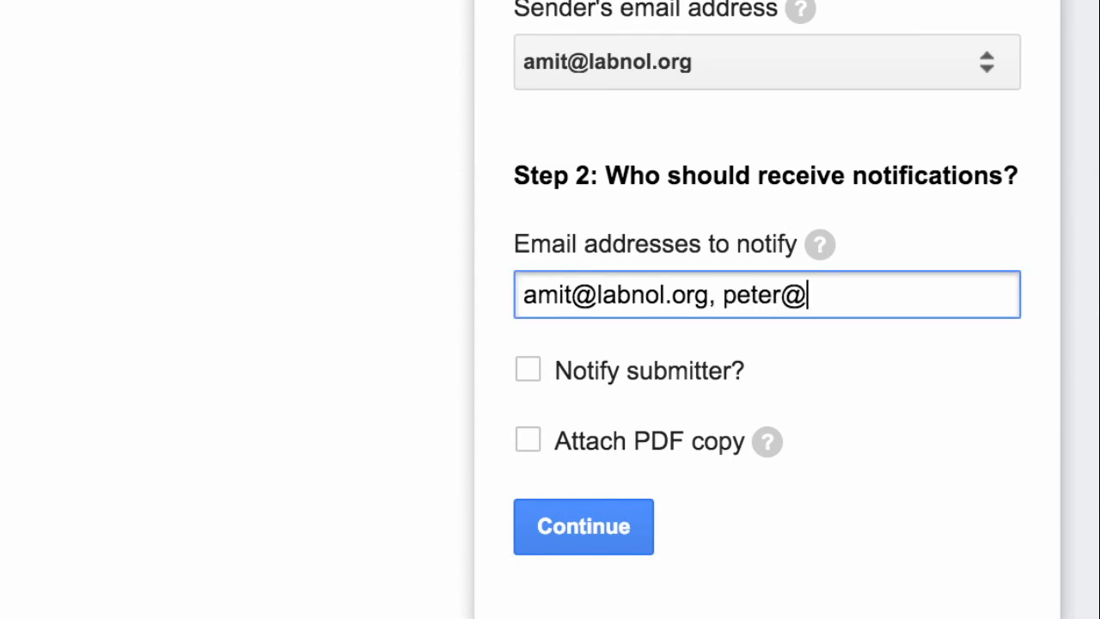
pyautogui.write('example.com')
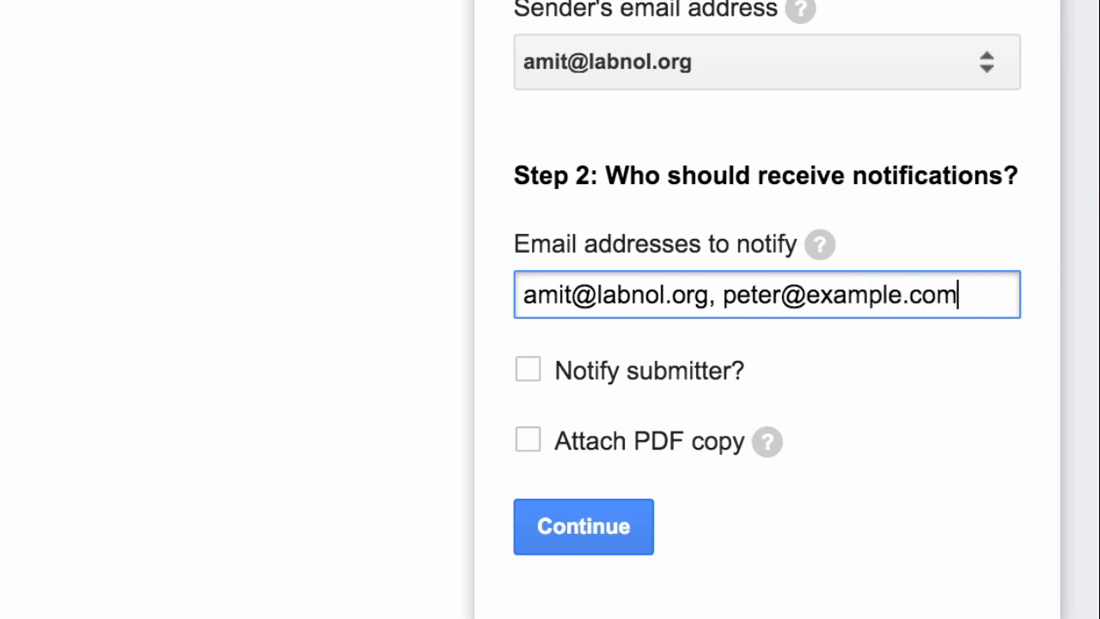
pyautogui.write(', john')
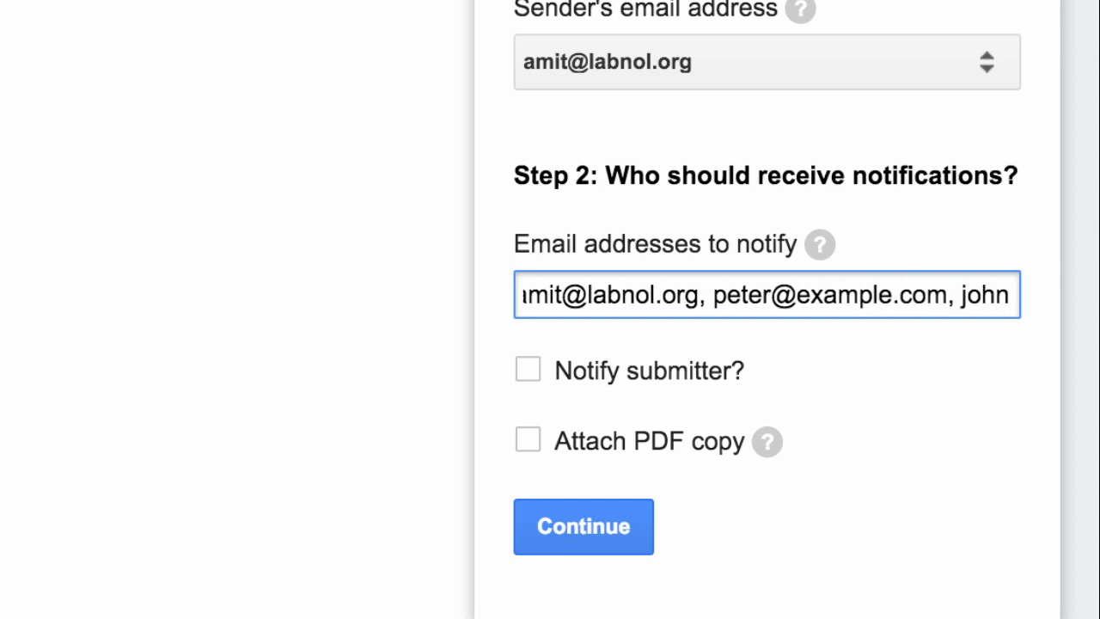
pyautogui.write('@example.com')
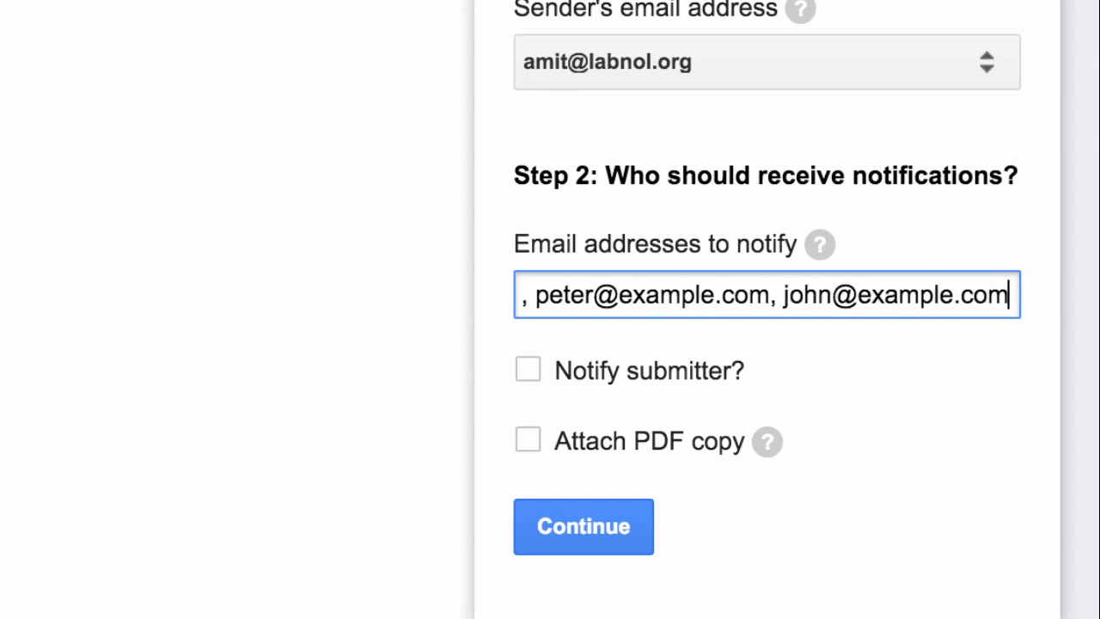
pyautogui.press('Tab')
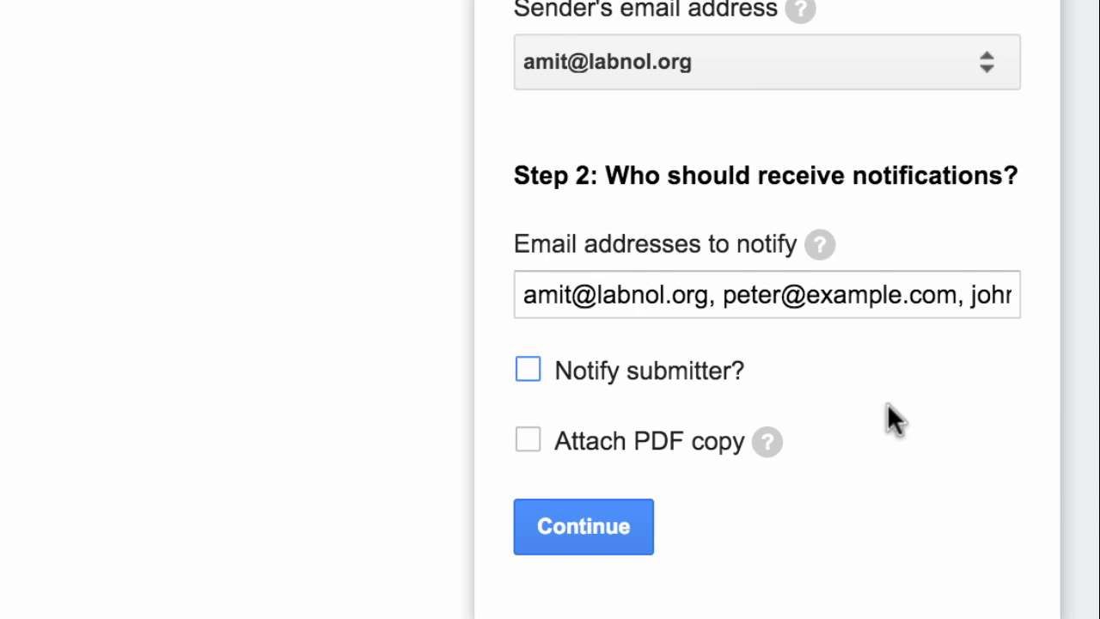
# Also notify the submitter, using the form's Email answer as their address
pyautogui.click(529, 369)
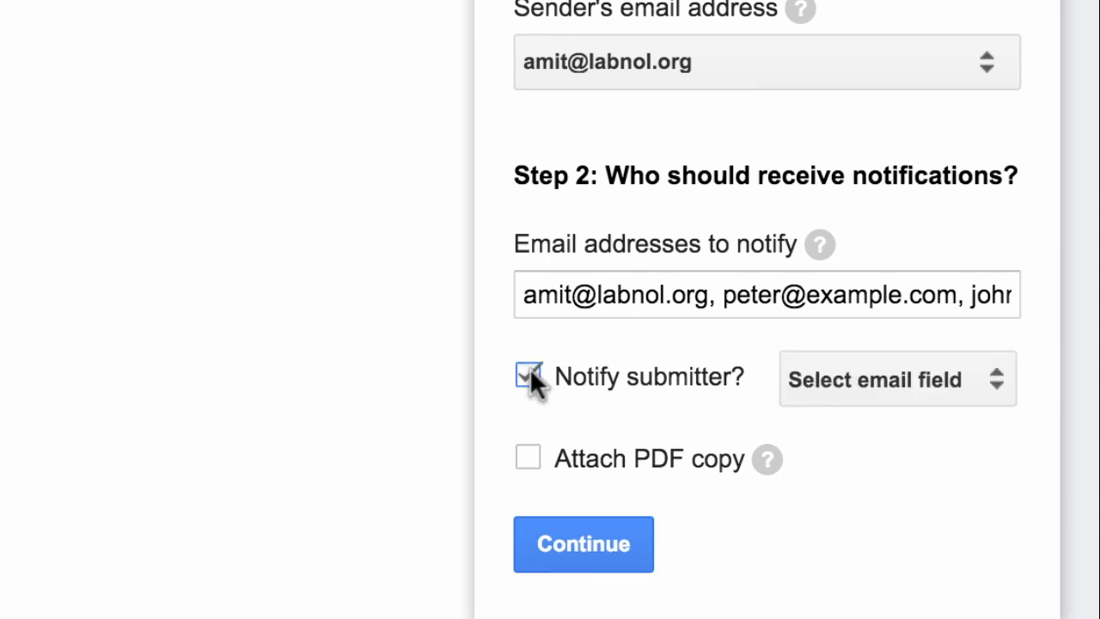
pyautogui.click(939, 381)
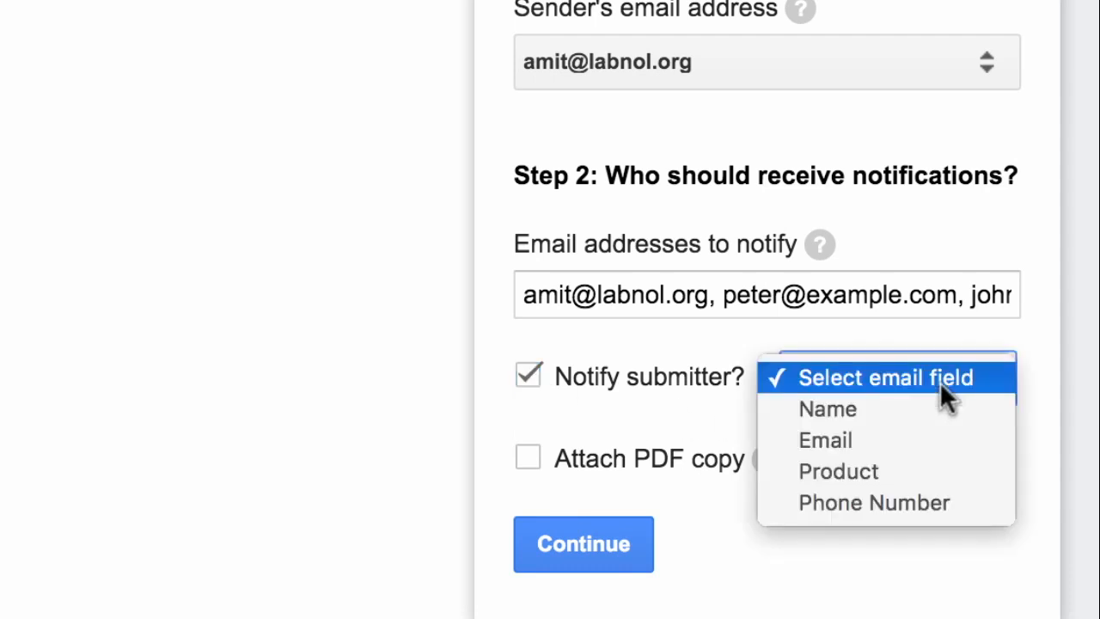
pyautogui.click(940, 423)
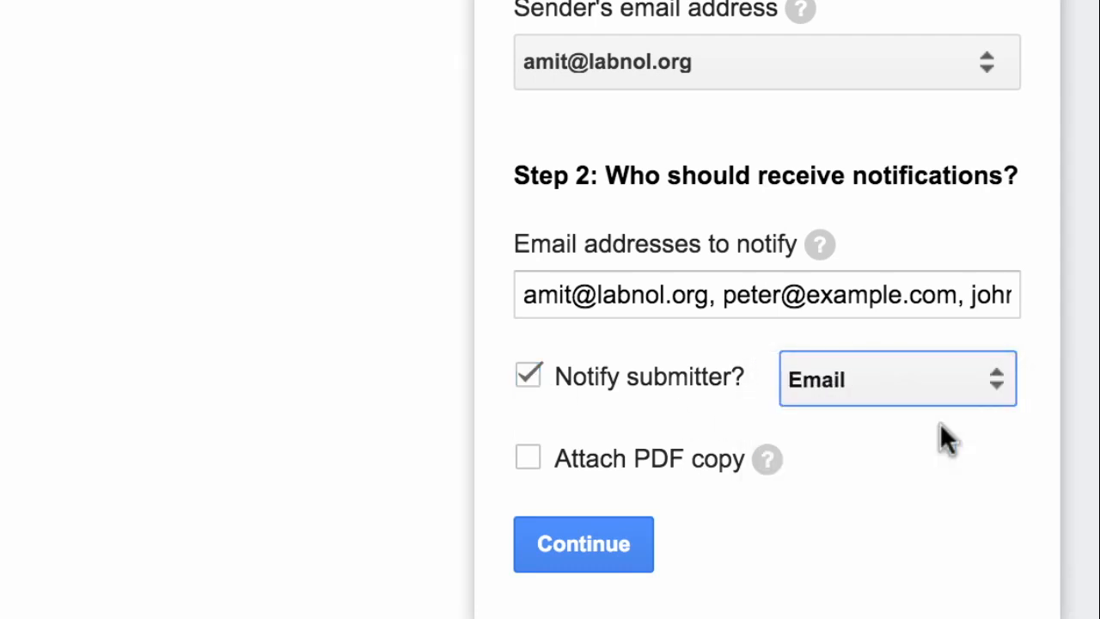
pyautogui.click(909, 483)
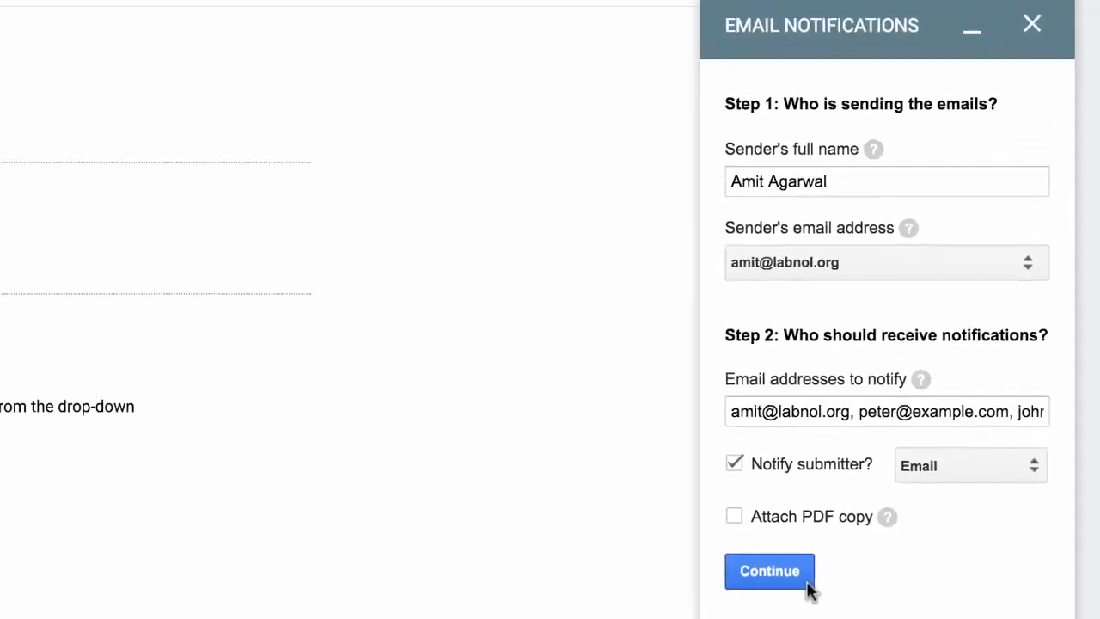
# Replace the default 'New Response' subject with '{{Name}} has submitted a form.'
pyautogui.click(820, 587)
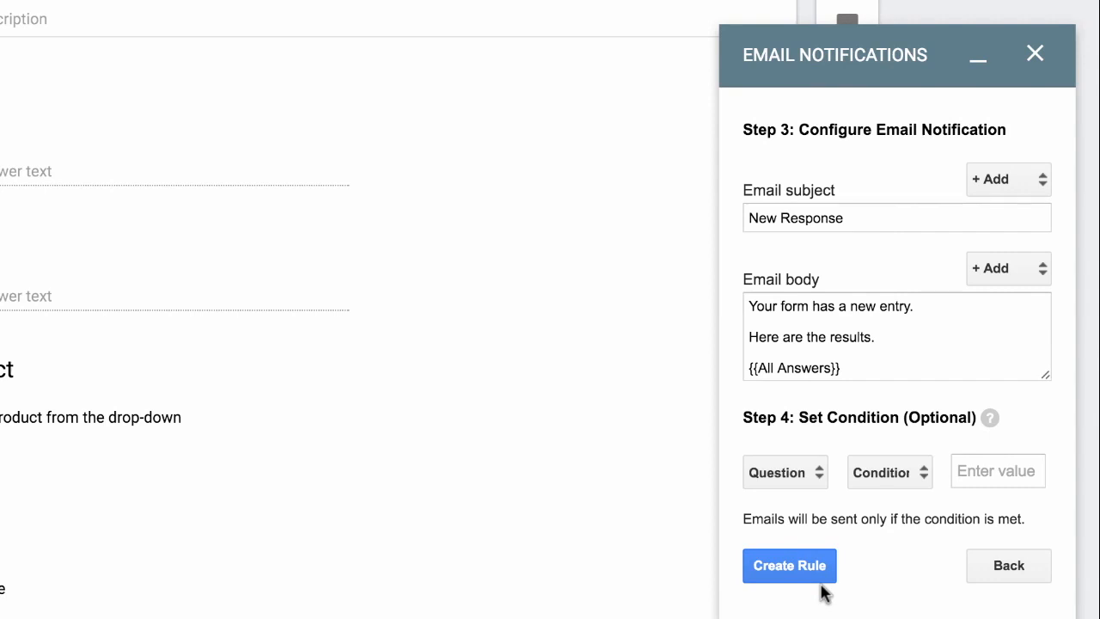
pyautogui.doubleClick(905, 211)
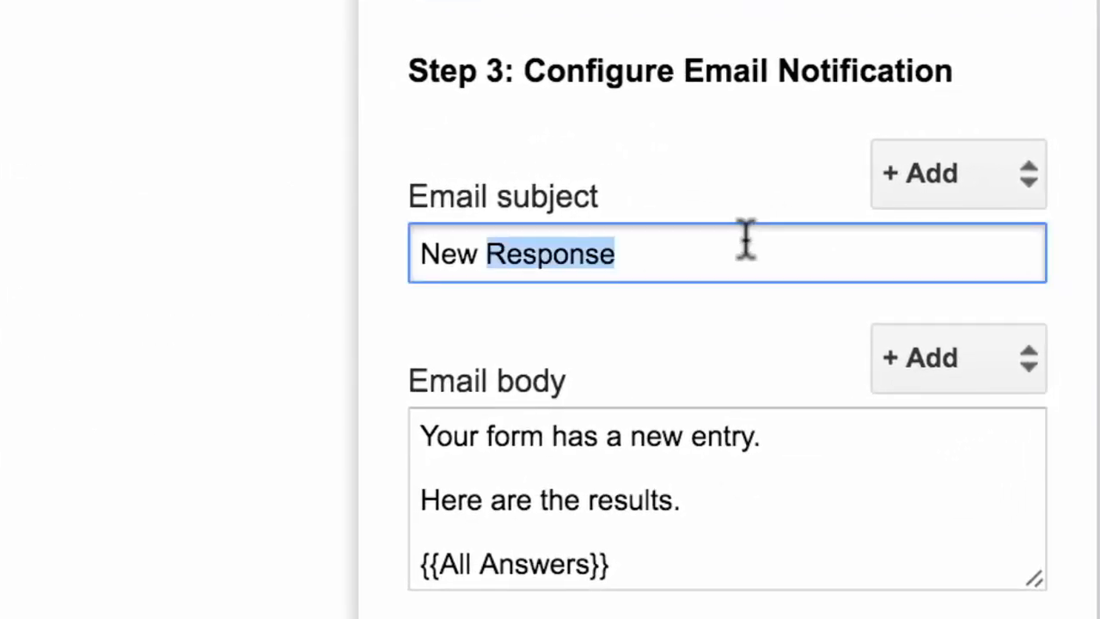
pyautogui.tripleClick(746, 240)
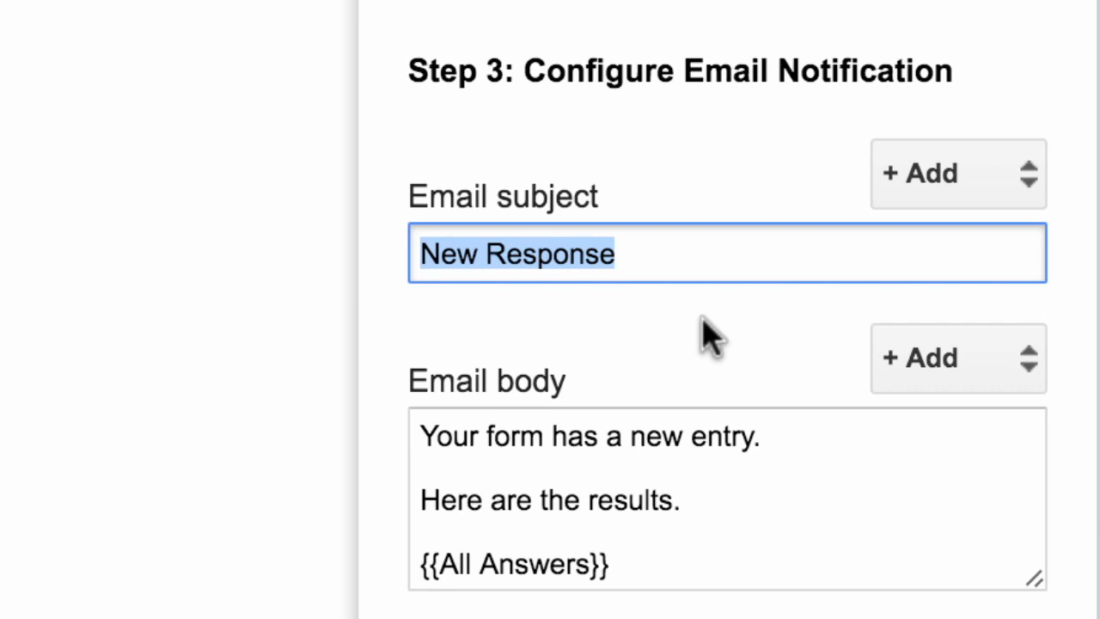
pyautogui.press('BackSpace')
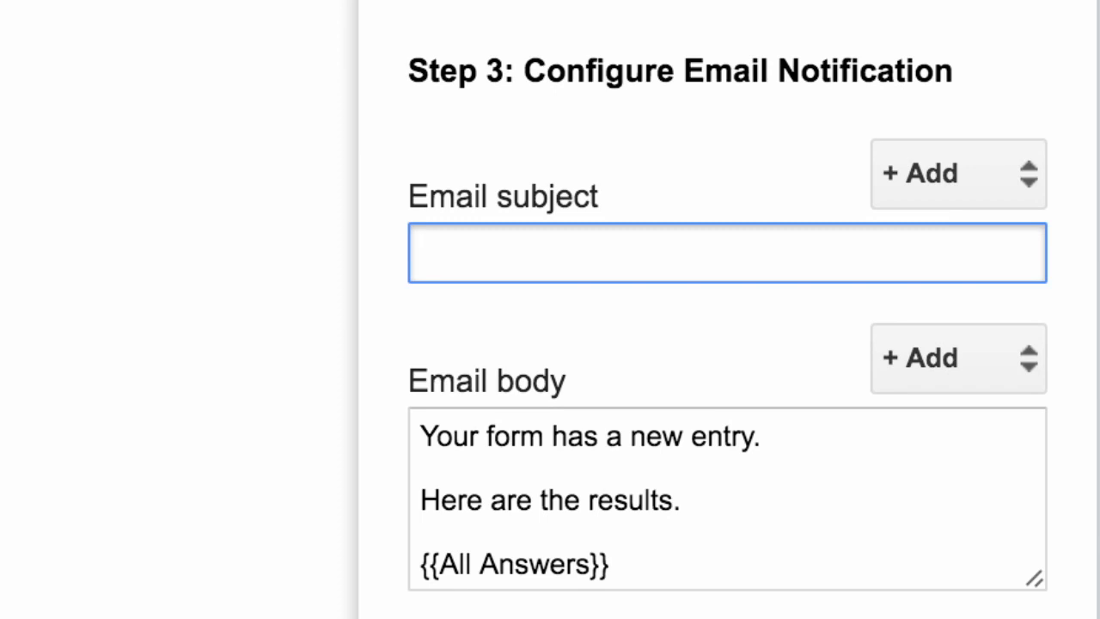
pyautogui.click(996, 180)
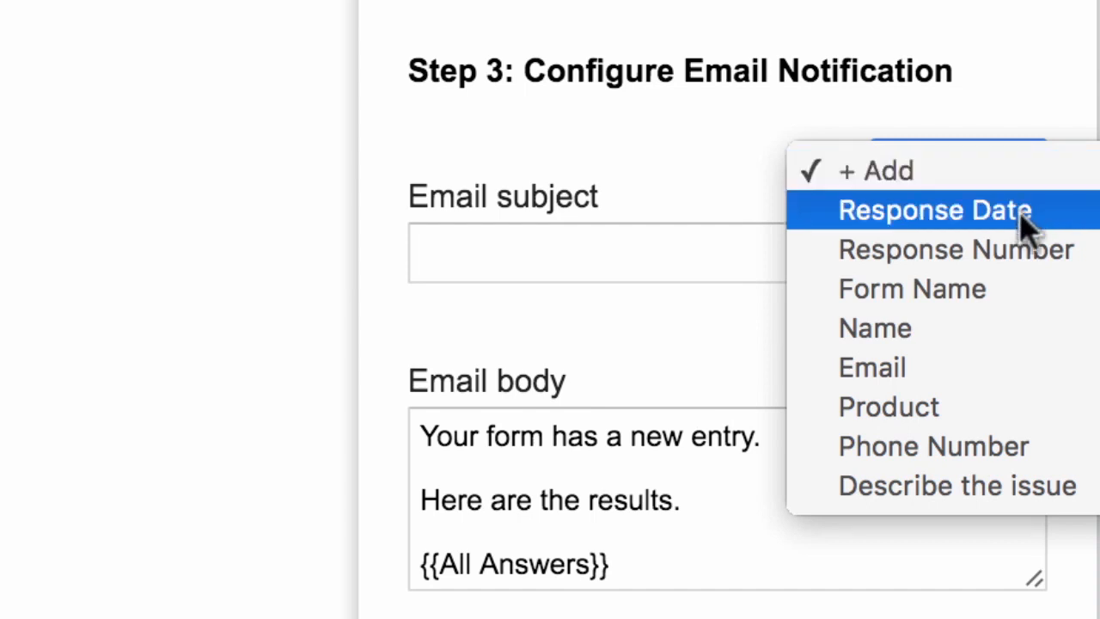
pyautogui.click(1015, 348)
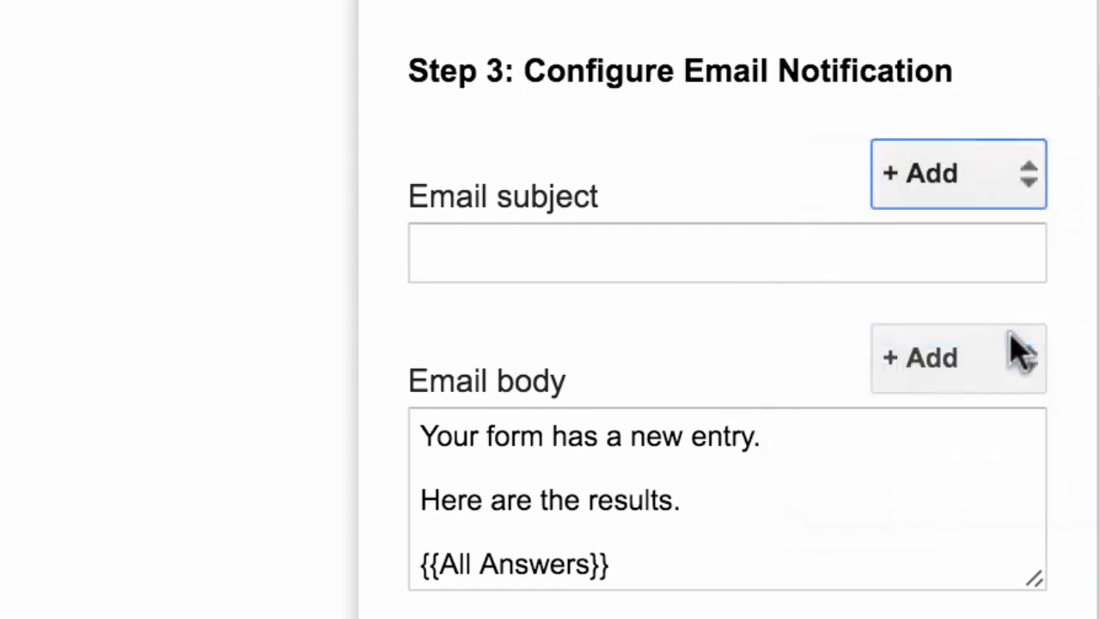
pyautogui.click(727, 249)
pyautogui.write('has s')
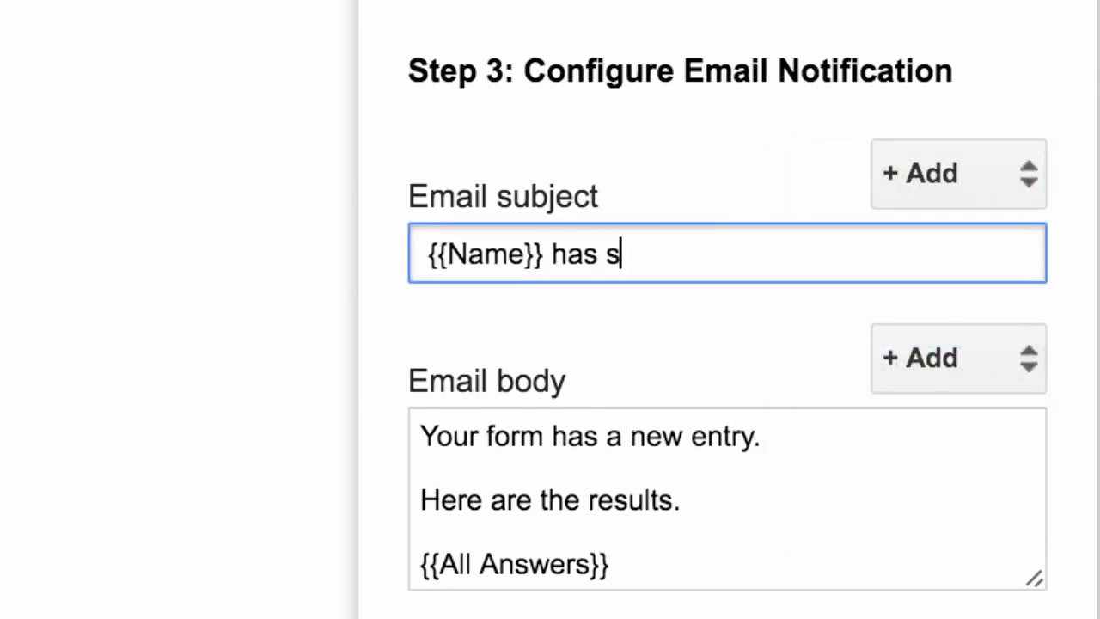
pyautogui.write('ubmitted a form.')
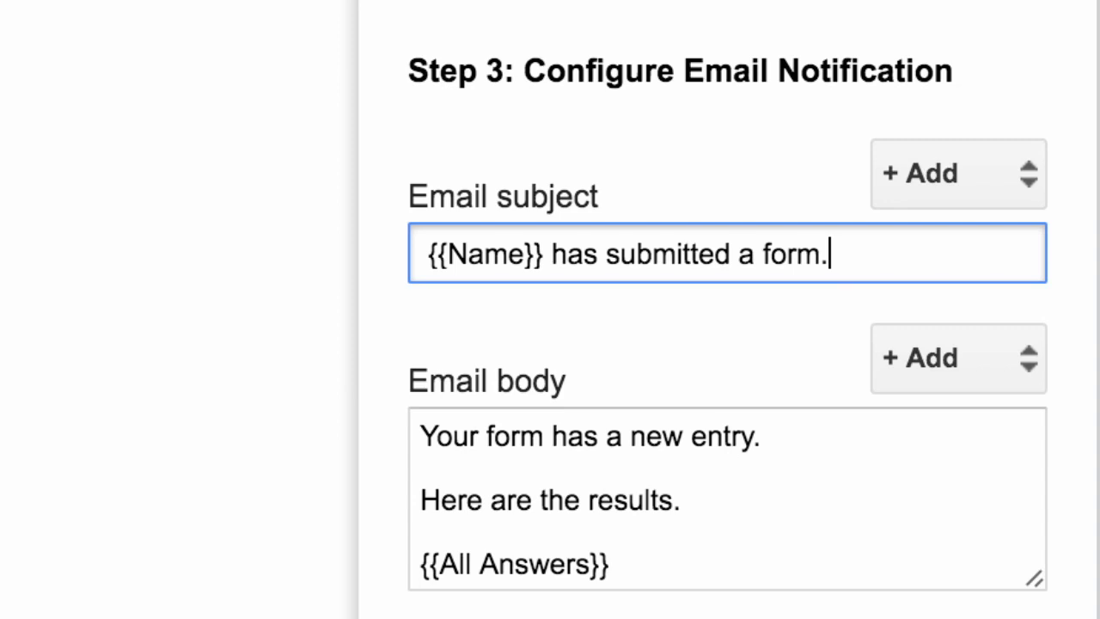
pyautogui.click(712, 530)
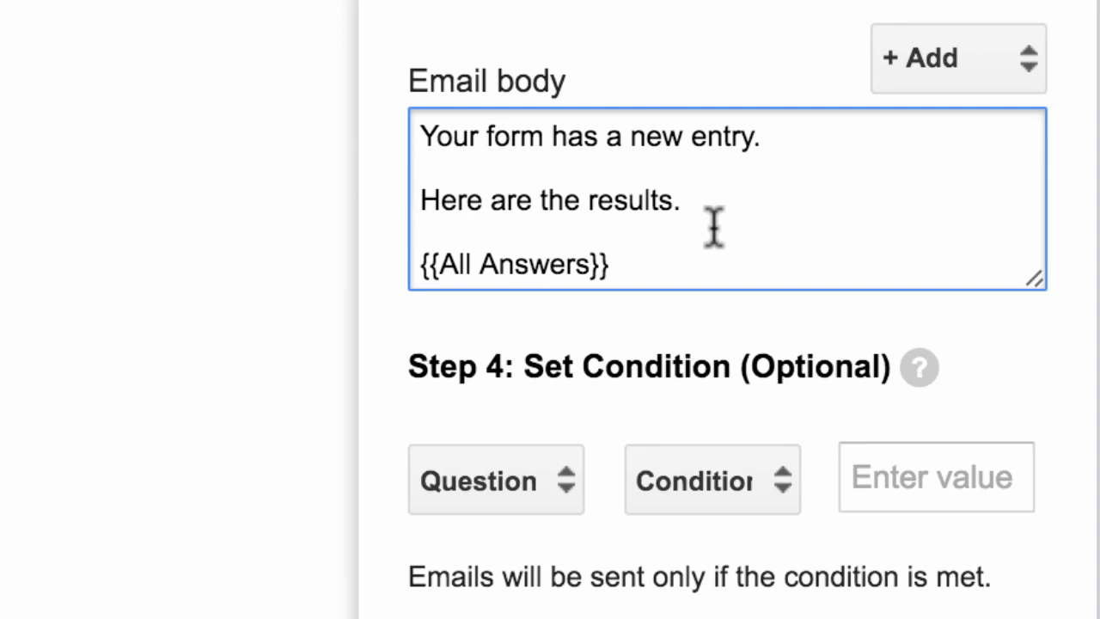
# Insert the {{Form Name}} placeholder into the email body
pyautogui.press('Down')
pyautogui.press('Down')
pyautogui.press('Up')
pyautogui.press('Up')
pyautogui.press('Down')
pyautogui.press('Down')
pyautogui.press('Down')
pyautogui.keyDown('shift'); pyautogui.click(400, 266); pyautogui.keyUp('shift')
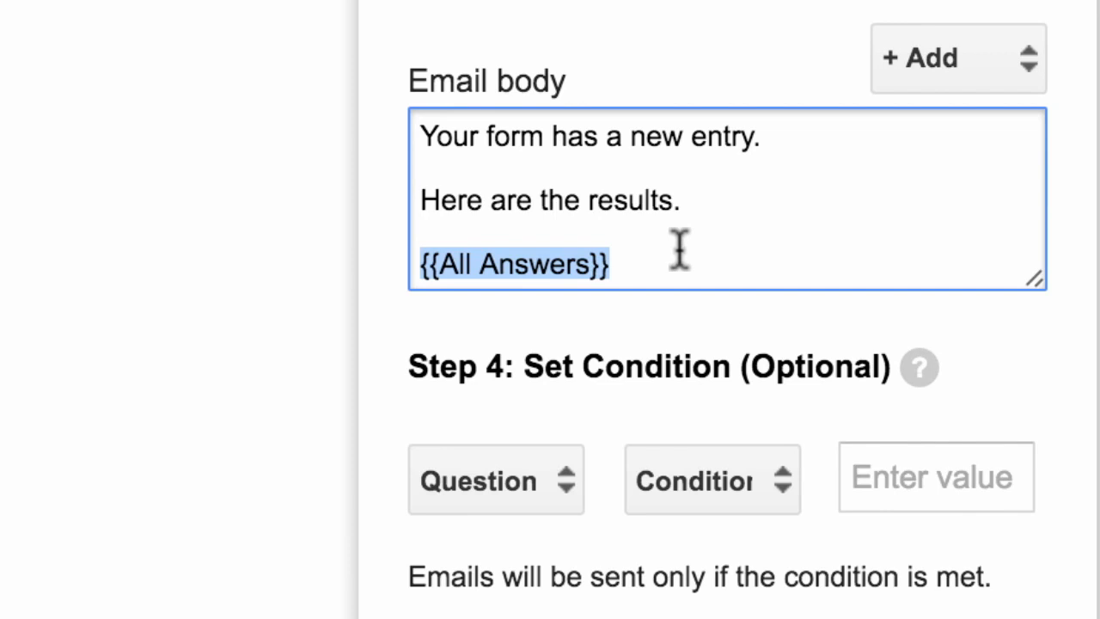
pyautogui.click(724, 237)
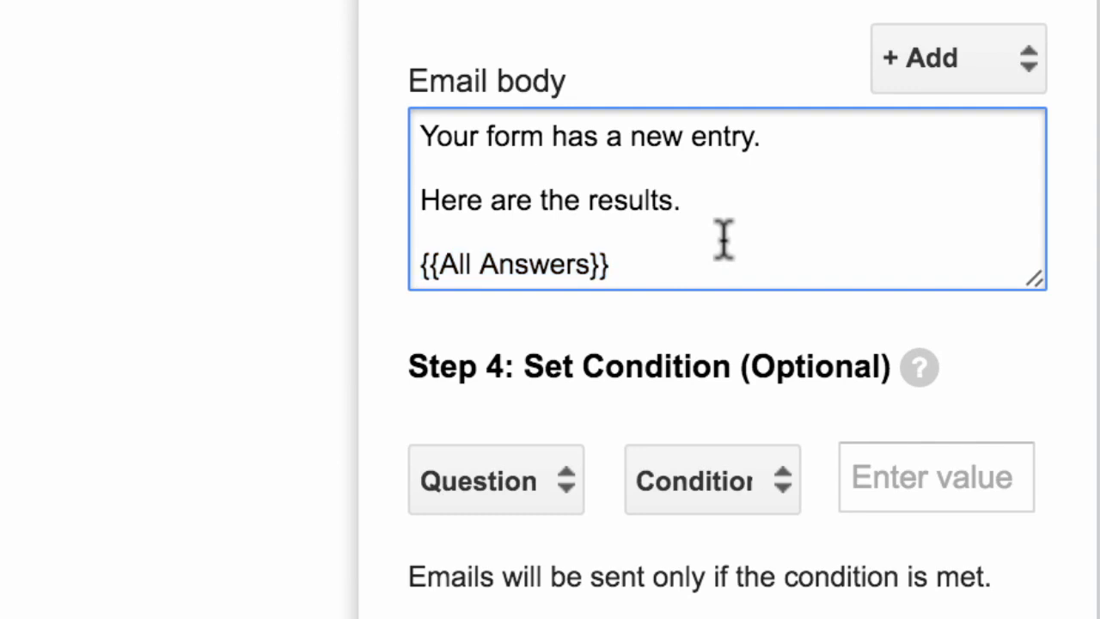
pyautogui.press('Left')
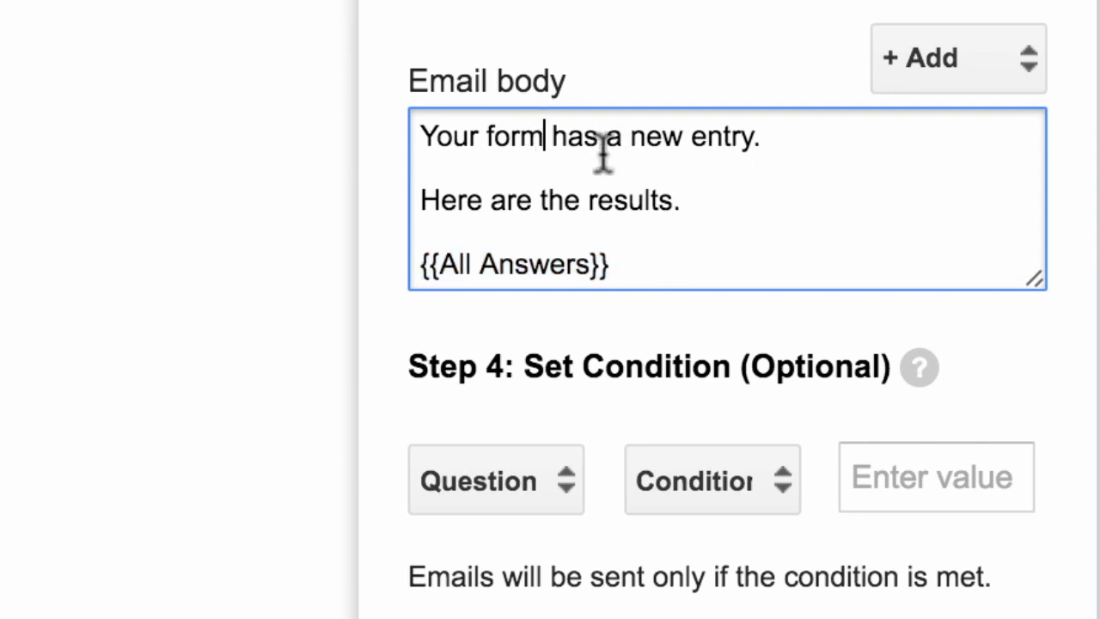
pyautogui.press('Right')
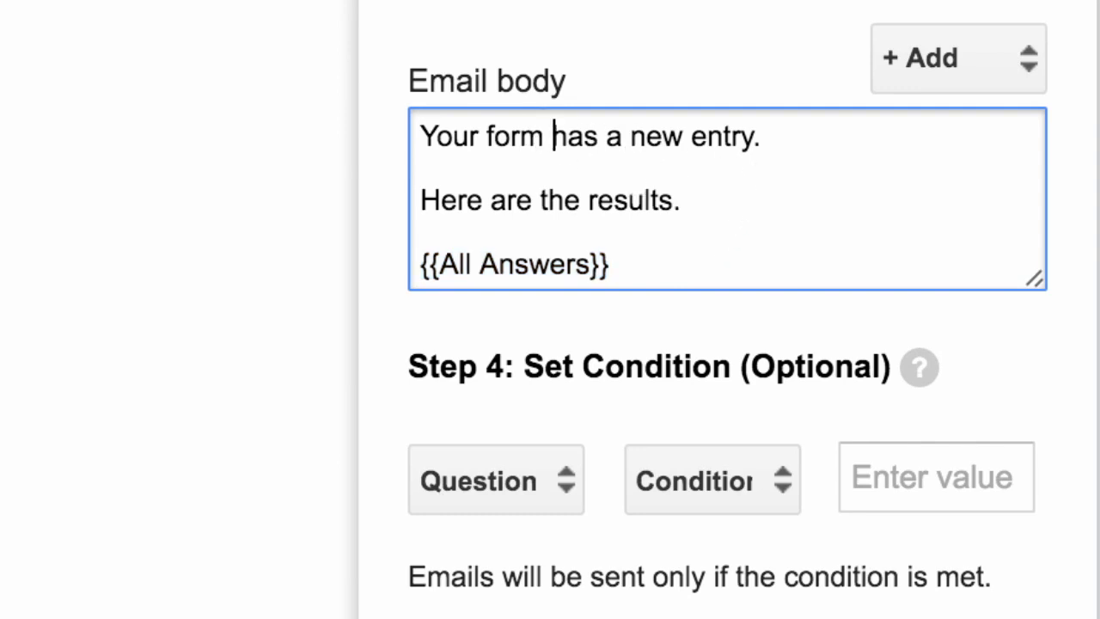
pyautogui.click(971, 74)
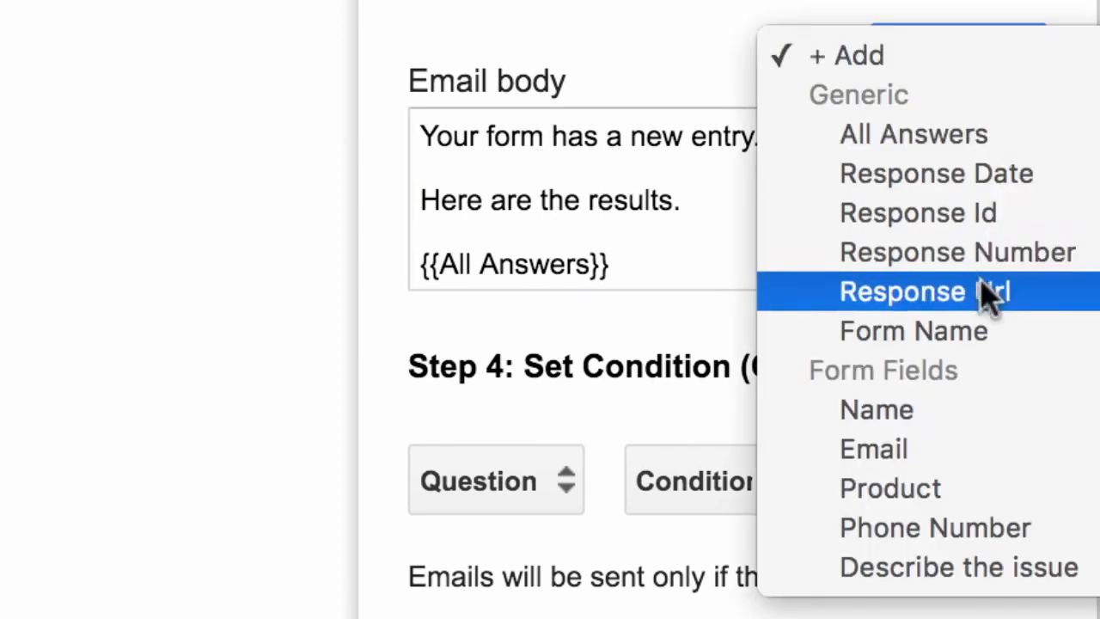
pyautogui.click(980, 333)
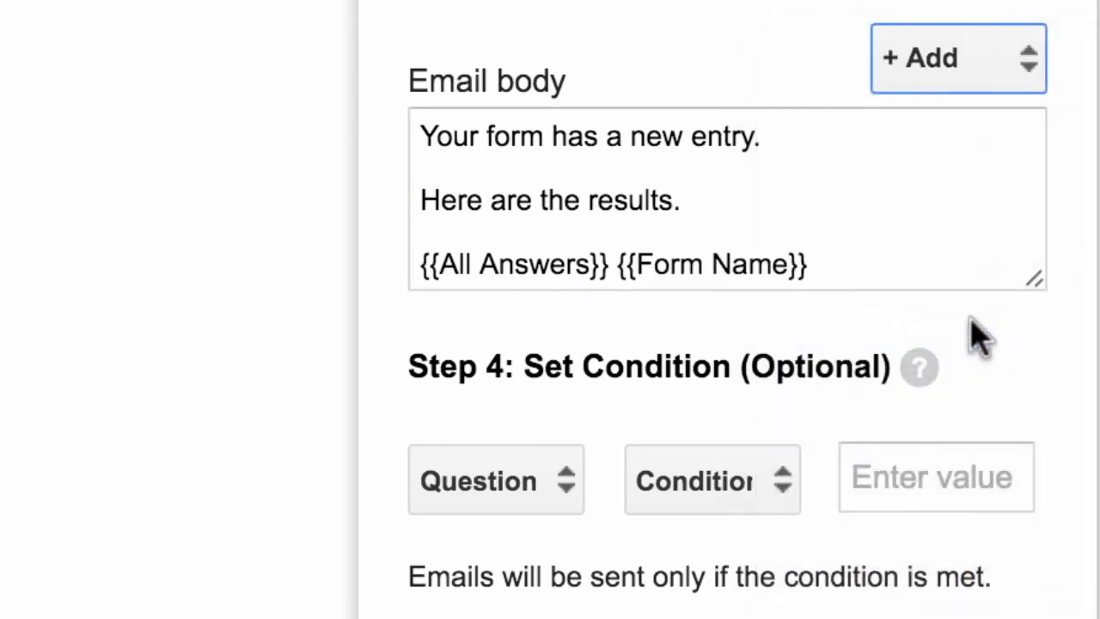
# Move {{Form Name}} into the first line after 'Your form' and save the rule
pyautogui.click(622, 265)
pyautogui.hotkey('shift', 'End')
pyautogui.press('super+c')
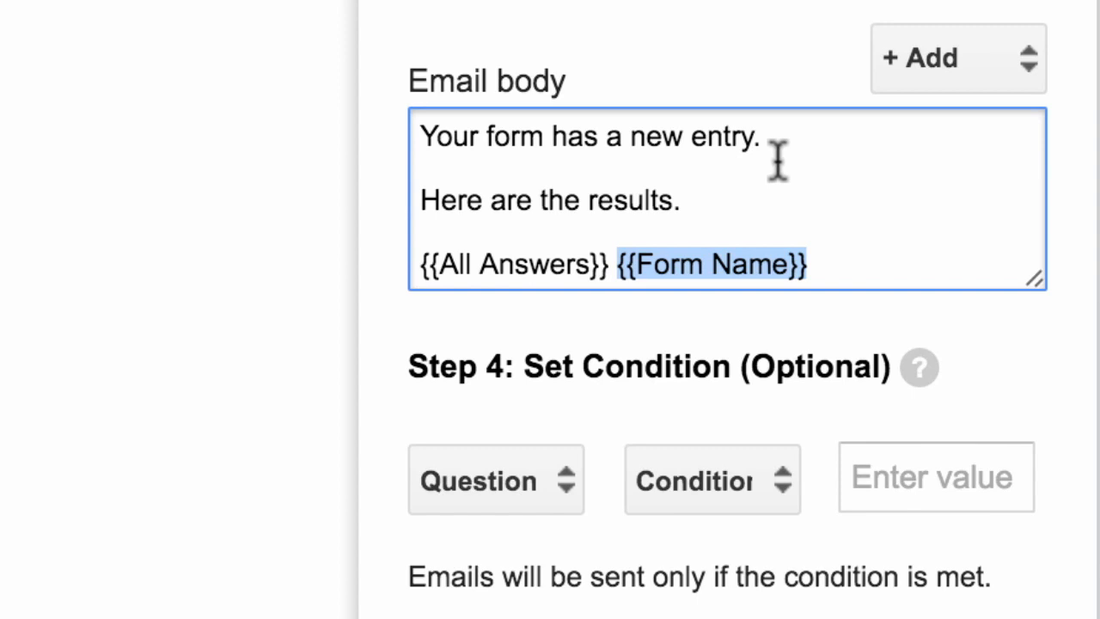
pyautogui.press('BackSpace')
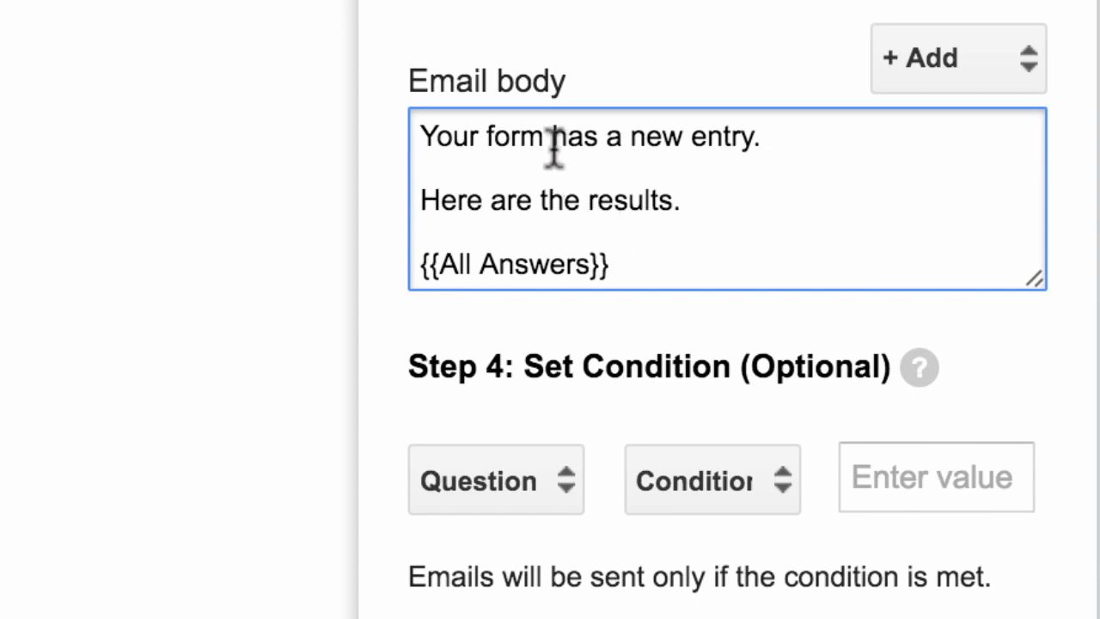
pyautogui.click(554, 148)
pyautogui.press('super+v')
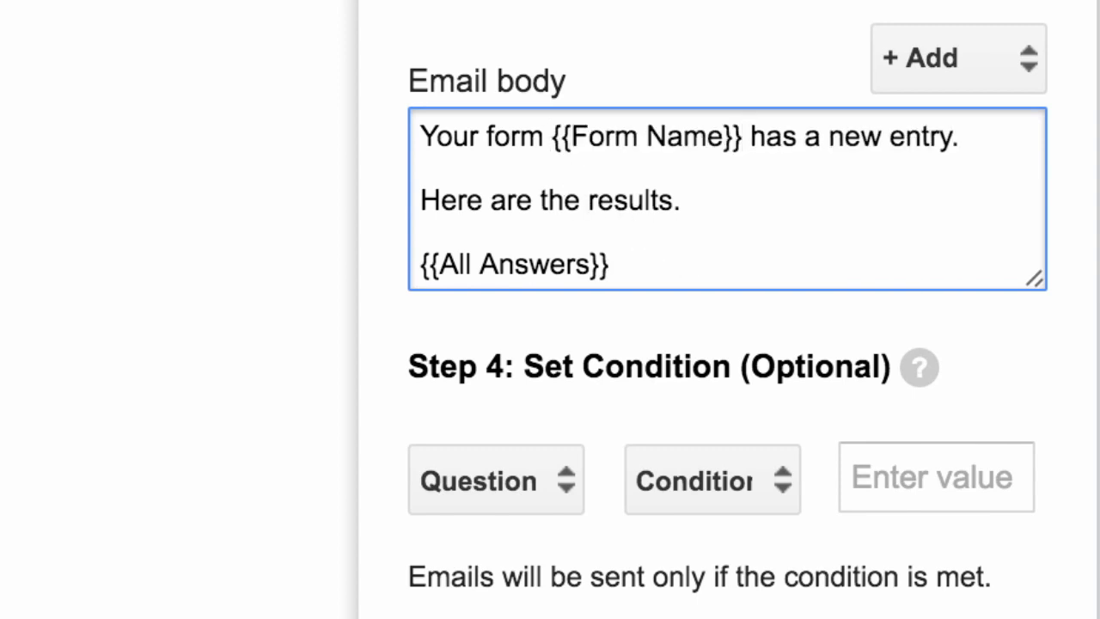
pyautogui.press('Down')
pyautogui.press('Down')
pyautogui.press('Down')
pyautogui.press('Down')
pyautogui.press('Up')
pyautogui.press('Down')
pyautogui.press('Up')
pyautogui.press('Up')
pyautogui.press('Down')
pyautogui.press('Down')
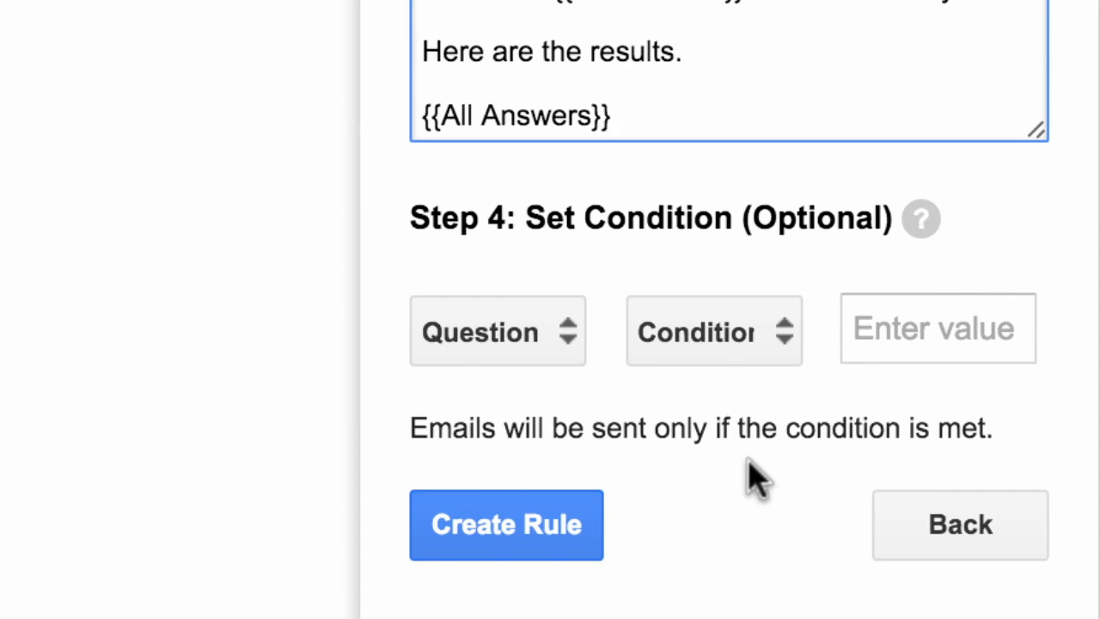
pyautogui.click(531, 522)
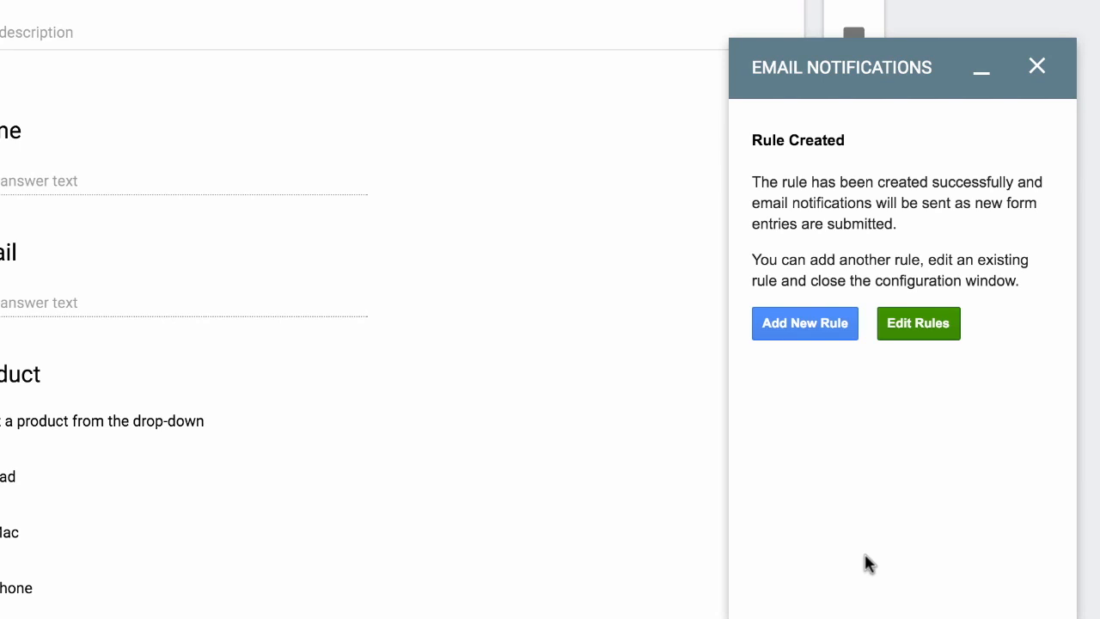
# Add a second notification rule from the Rule Created screen
pyautogui.click(782, 339)
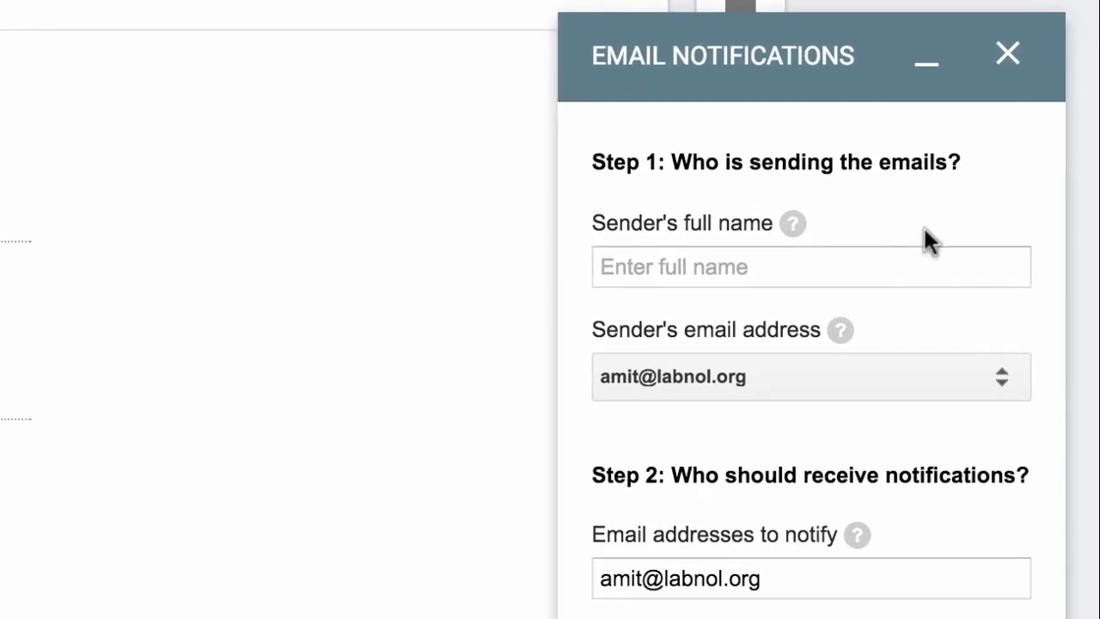
# Enter the sender's full name and replace the recipient with the iPhone support address
pyautogui.click(892, 276)
pyautogui.write('Amit Agarwal')
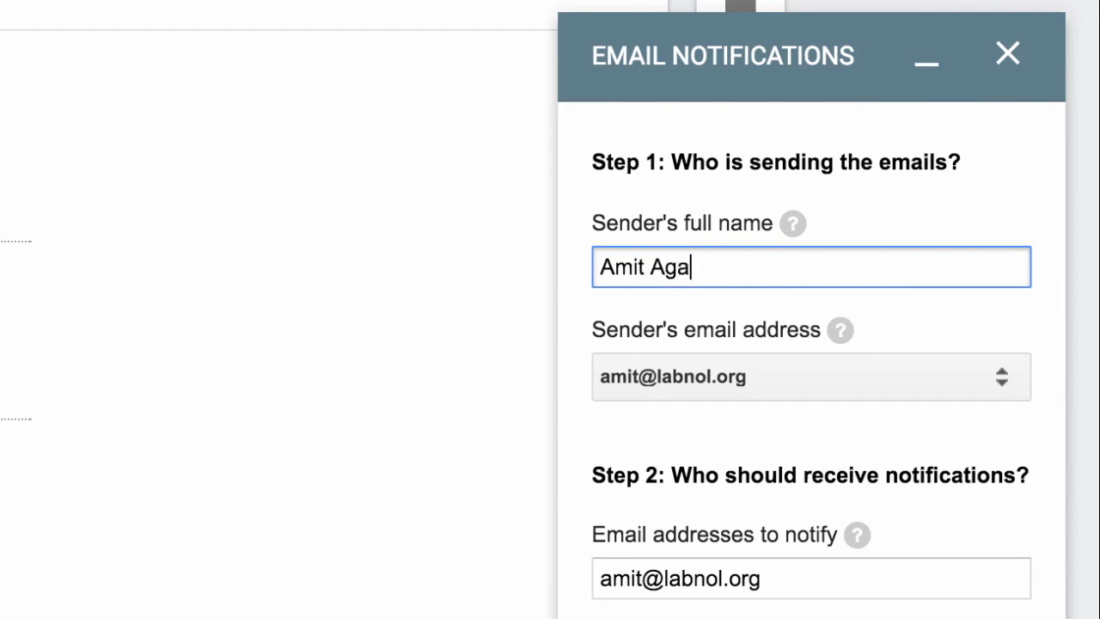
pyautogui.doubleClick(885, 397)
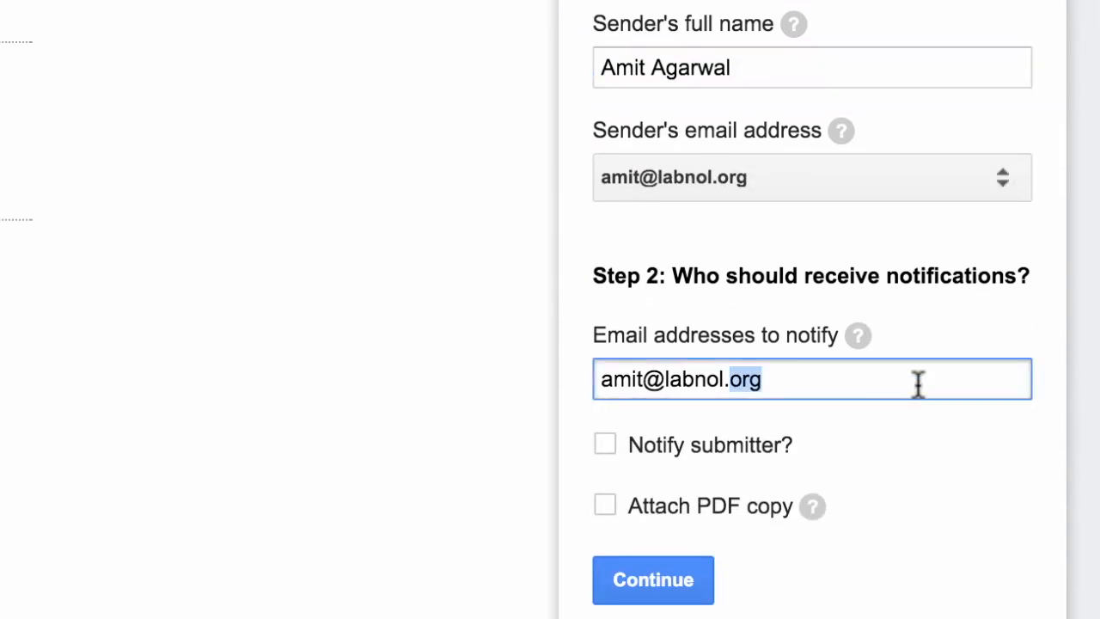
pyautogui.hotkey('ctrl', 'a')
pyautogui.write('ip')
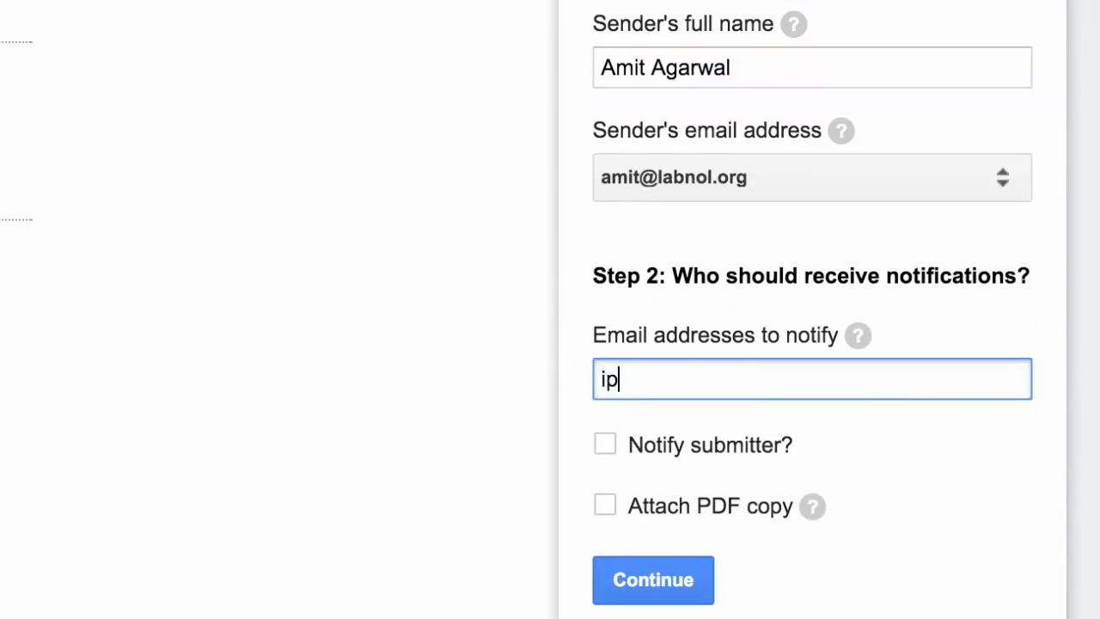
pyautogui.write('hone-suppor')
pyautogui.press('BackSpace')
pyautogui.press('BackSpace')
pyautogui.write('po')
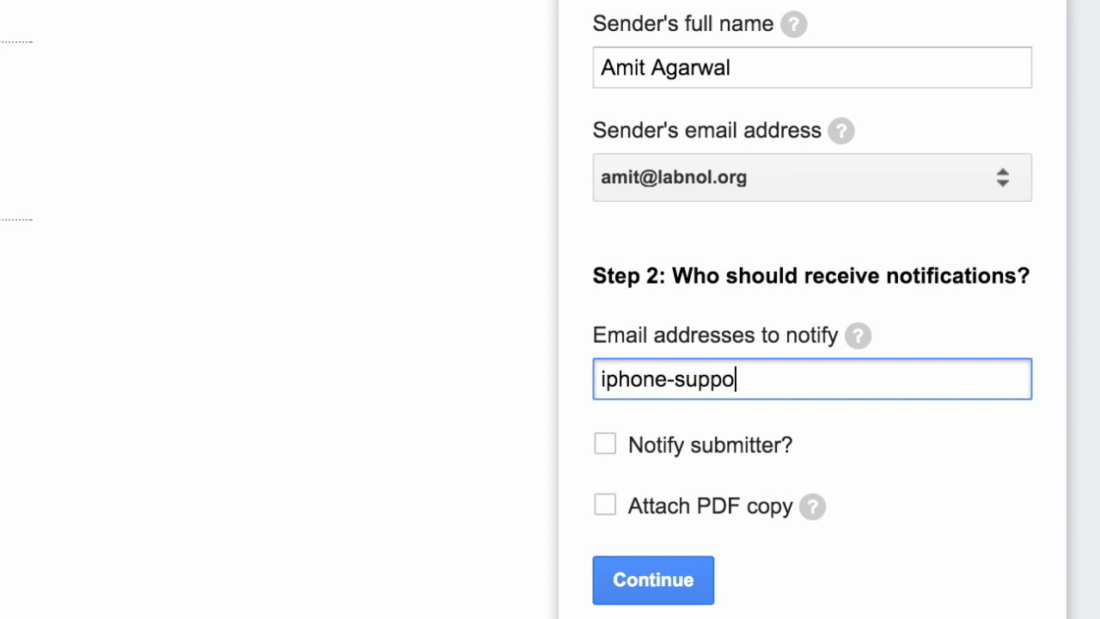
pyautogui.write('rt@example.com')
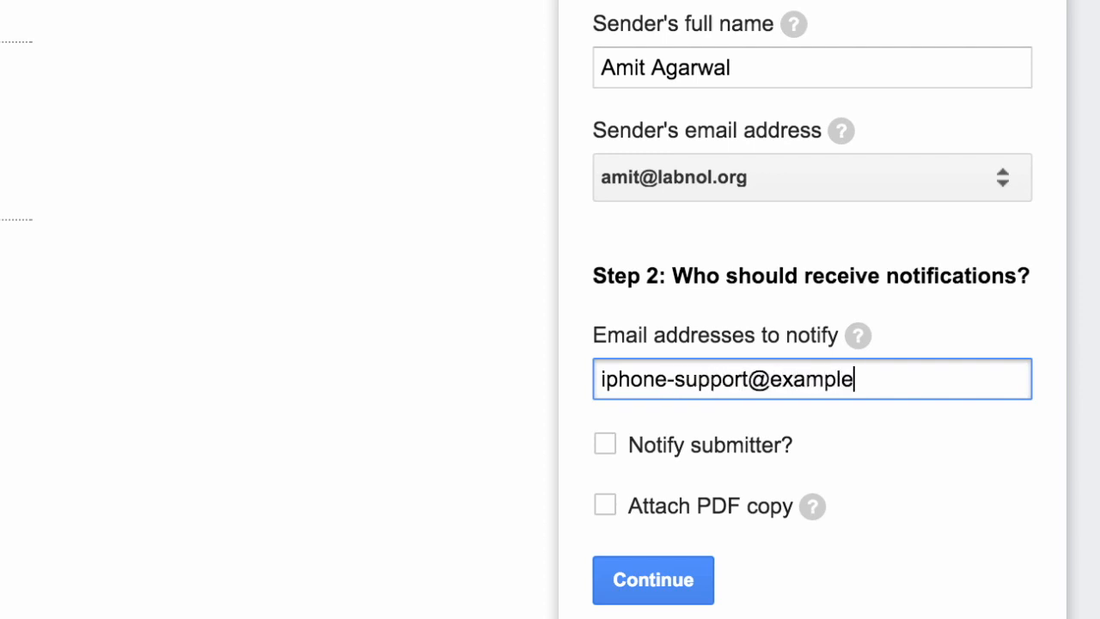
pyautogui.click(890, 475)
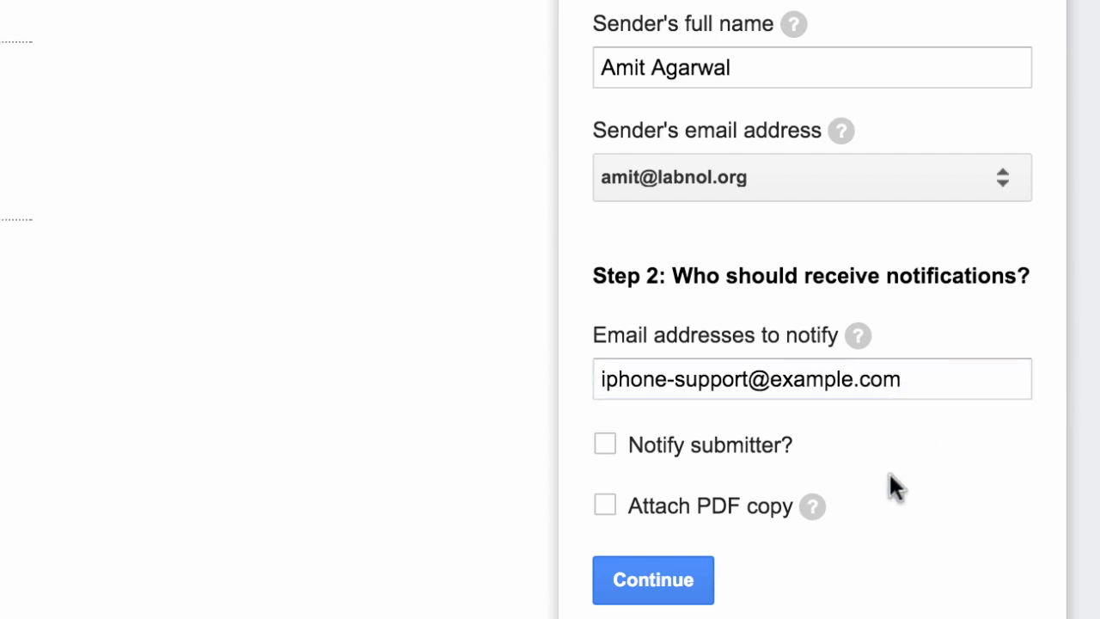
# Replace the default subject with '{{Name}} has an issue with {{Product}}'
pyautogui.click(685, 583)
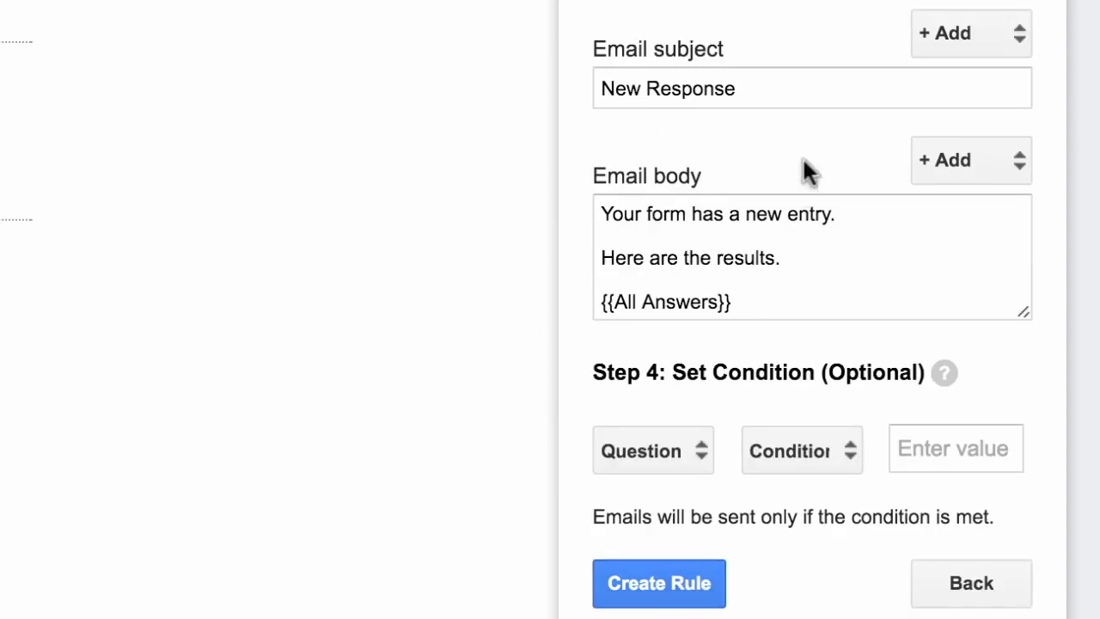
pyautogui.tripleClick(833, 95)
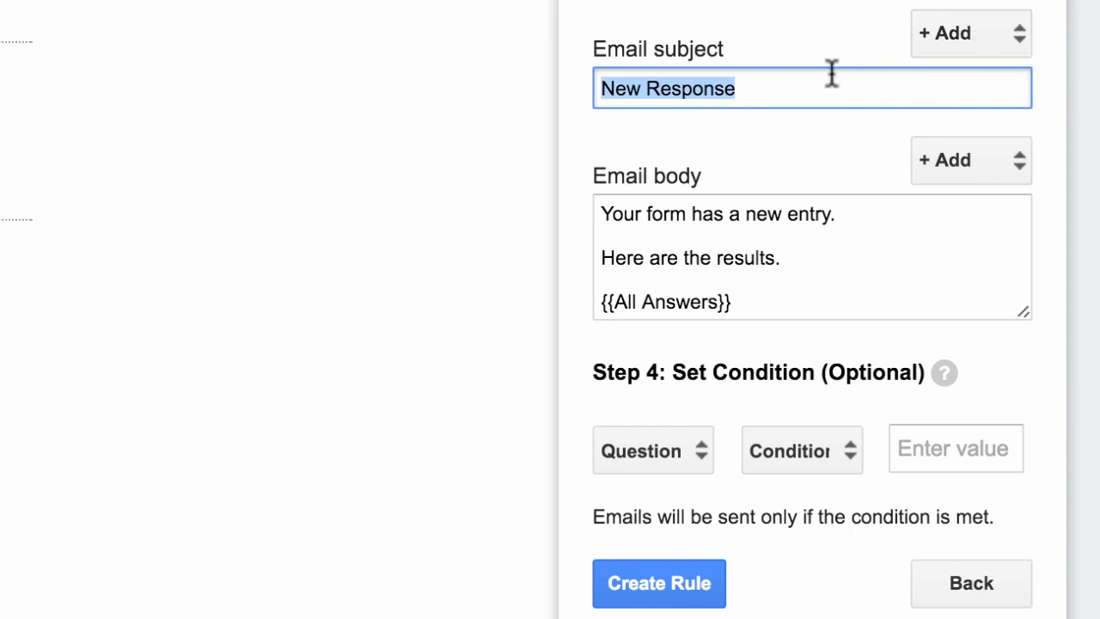
pyautogui.press('BackSpace')
pyautogui.click(984, 46)
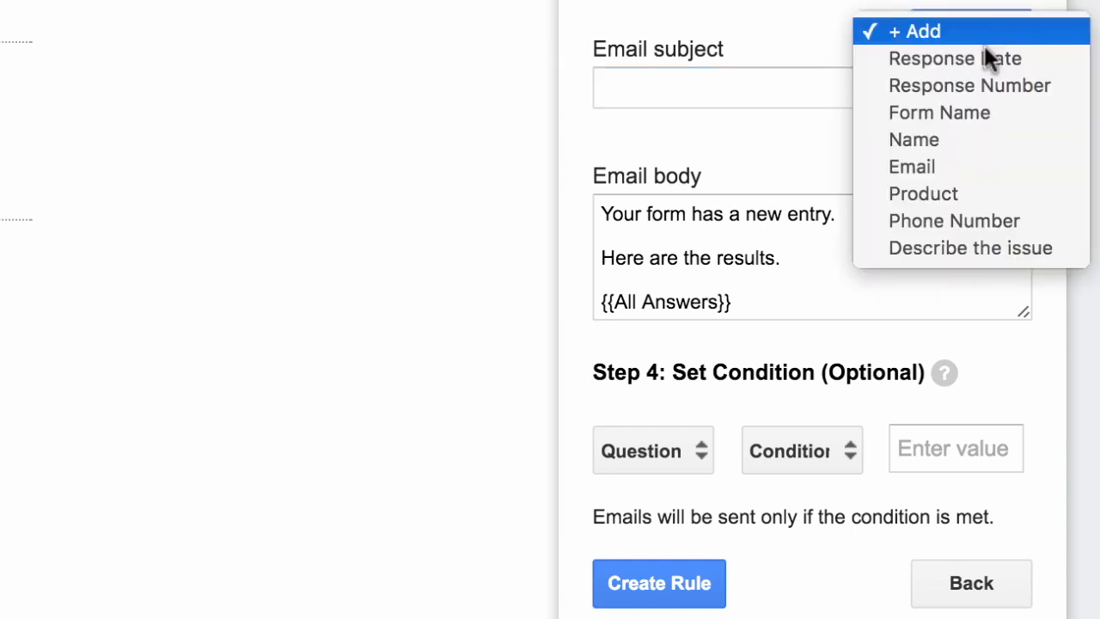
pyautogui.click(976, 138)
pyautogui.write('has a')
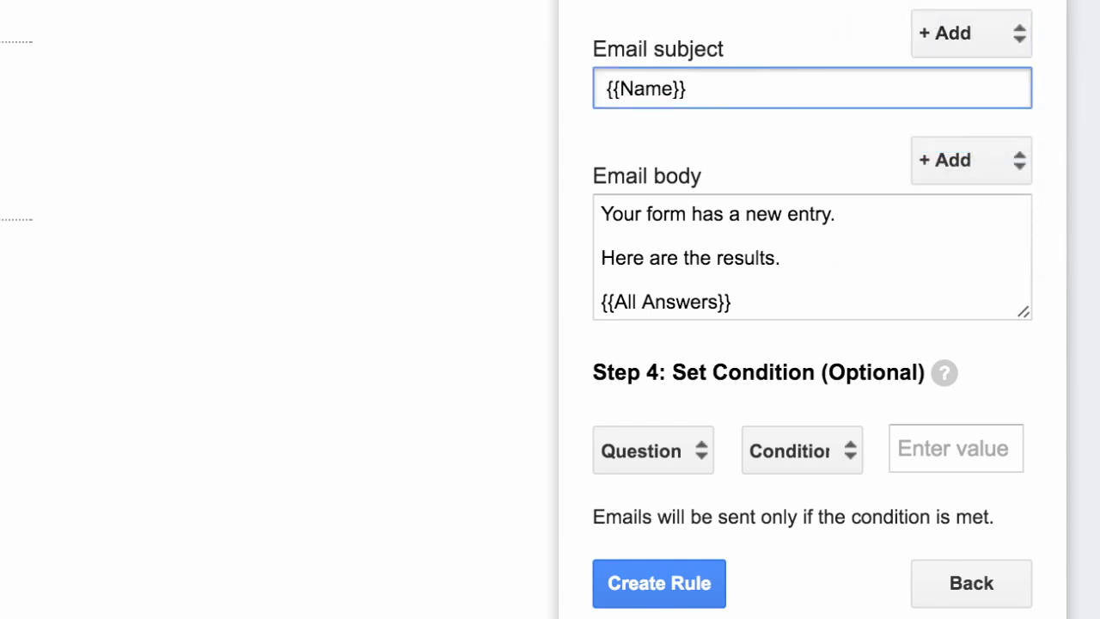
pyautogui.press('BackSpace')
pyautogui.write('an issue with')
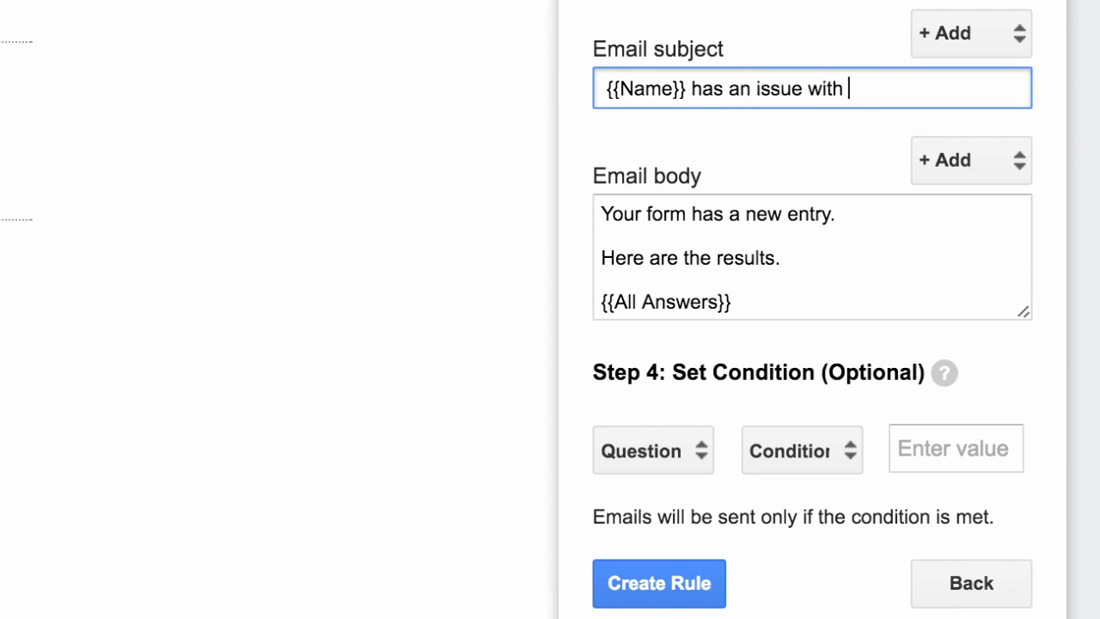
pyautogui.click(944, 35)
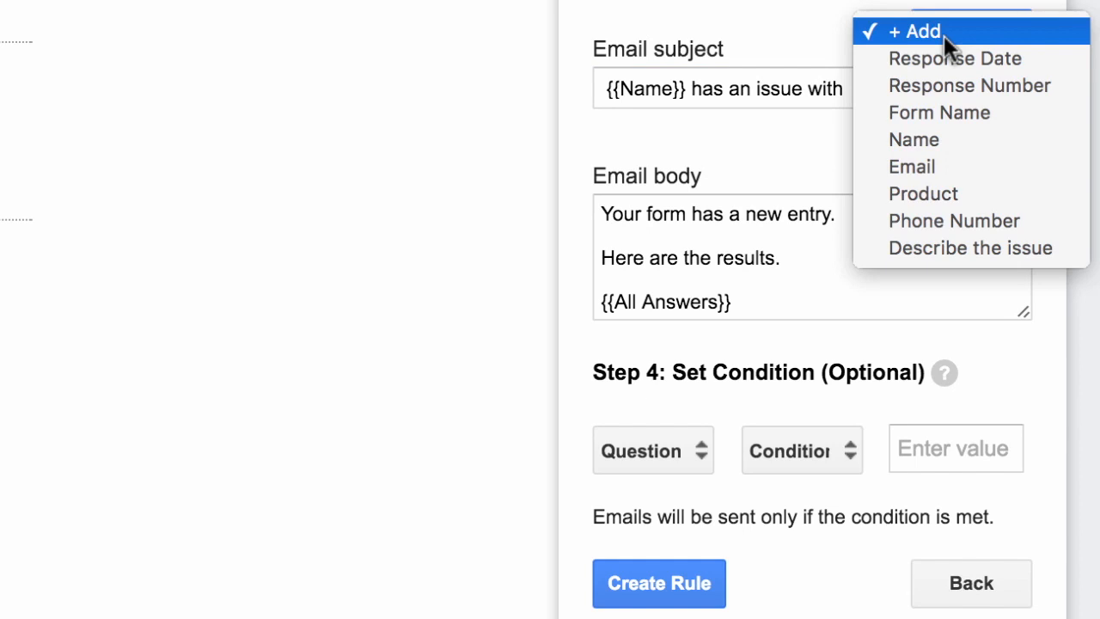
pyautogui.click(956, 191)
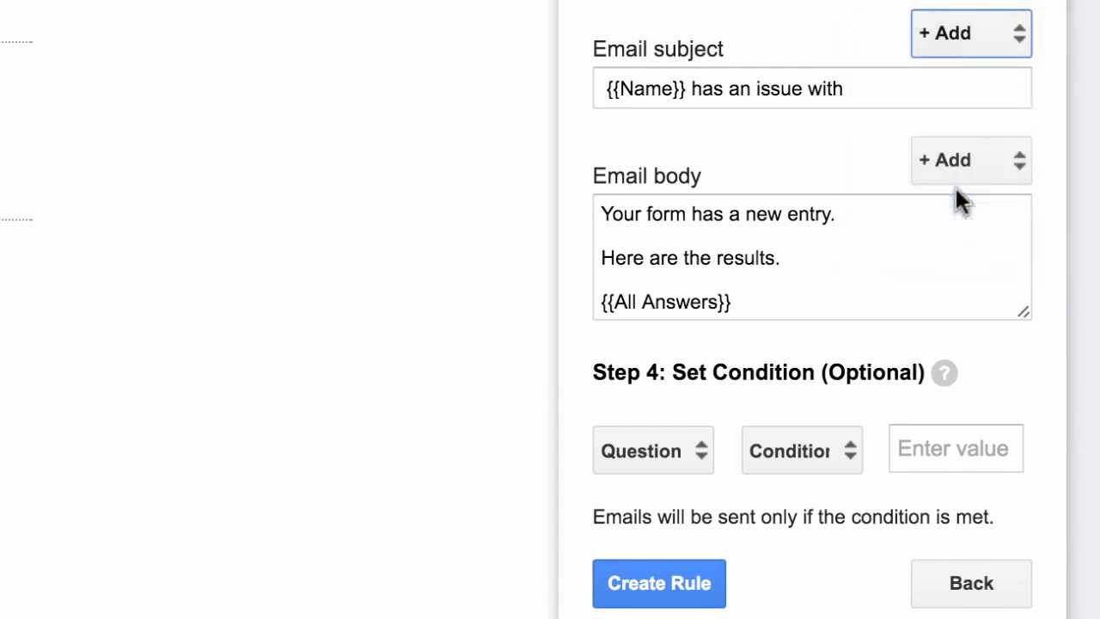
pyautogui.click(603, 214)
pyautogui.hotkey('shift', 'Down')
pyautogui.hotkey('shift', 'Down')
pyautogui.hotkey('shift', 'Down')
pyautogui.hotkey('shift', 'Down')
pyautogui.hotkey('shift', 'Down')
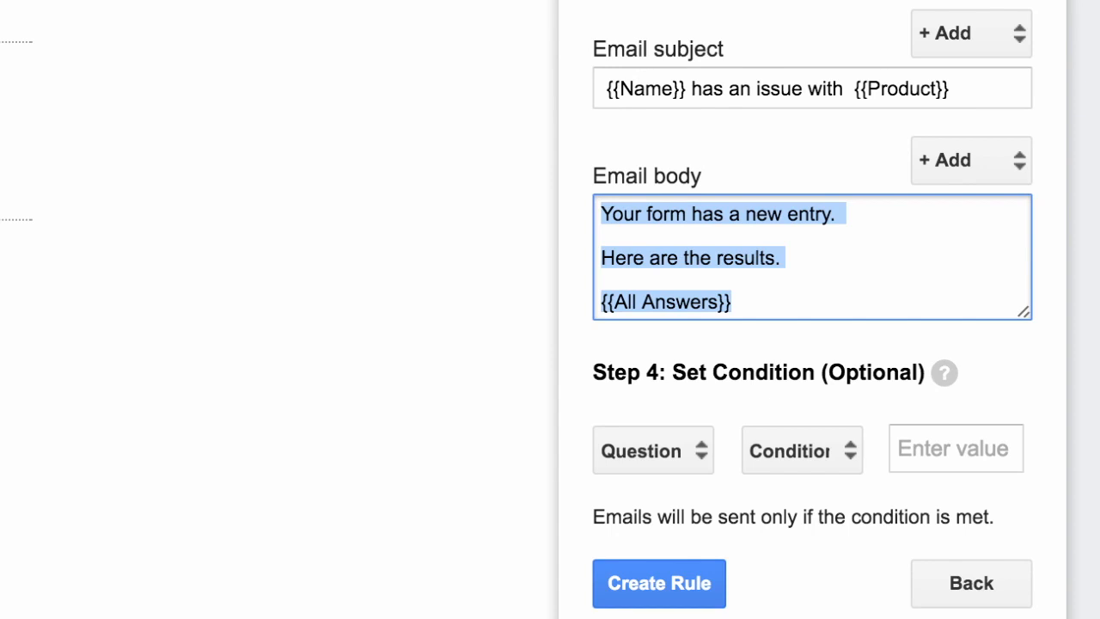
# Replace the body with 'Issue reported with {{Product}}' followed by {{Describe the issue}}
pyautogui.press('BackSpace')
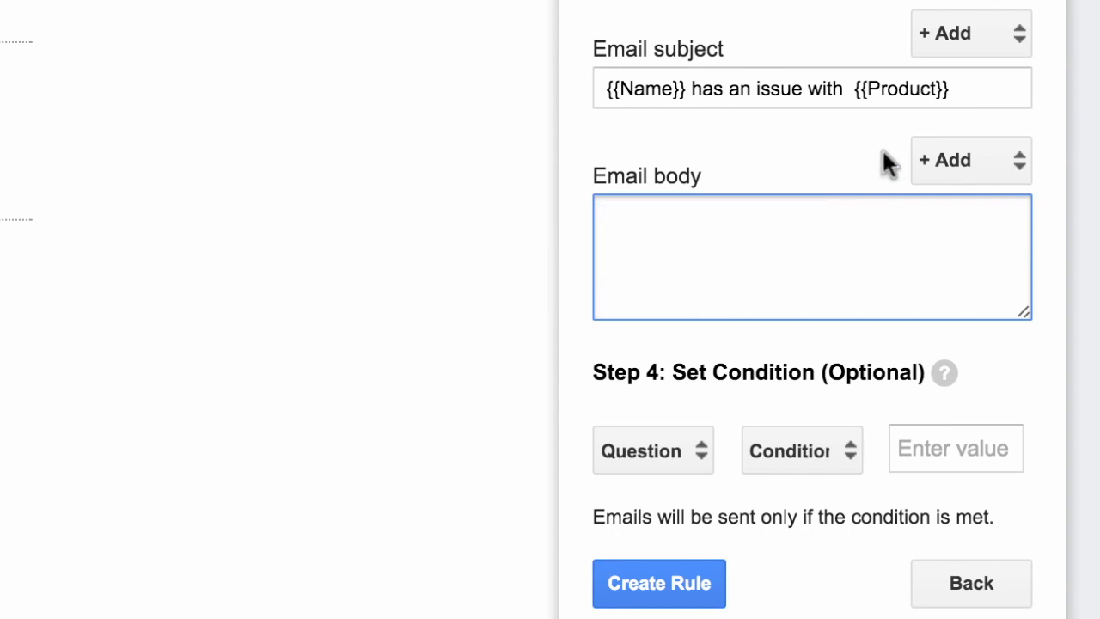
pyautogui.click(990, 152)
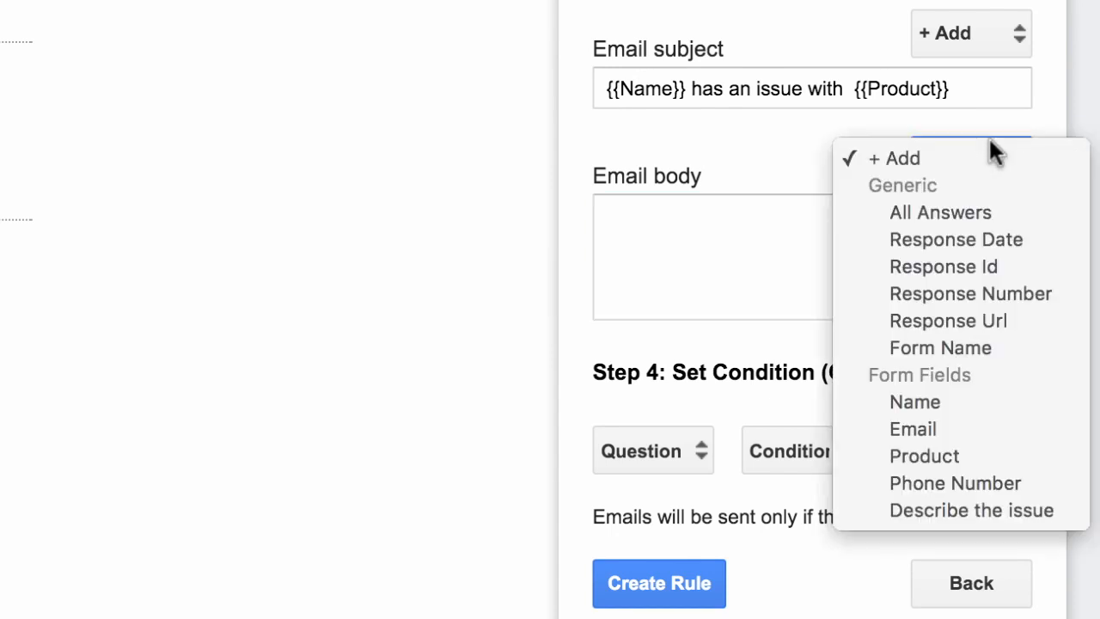
pyautogui.click(1007, 464)
pyautogui.click(779, 247)
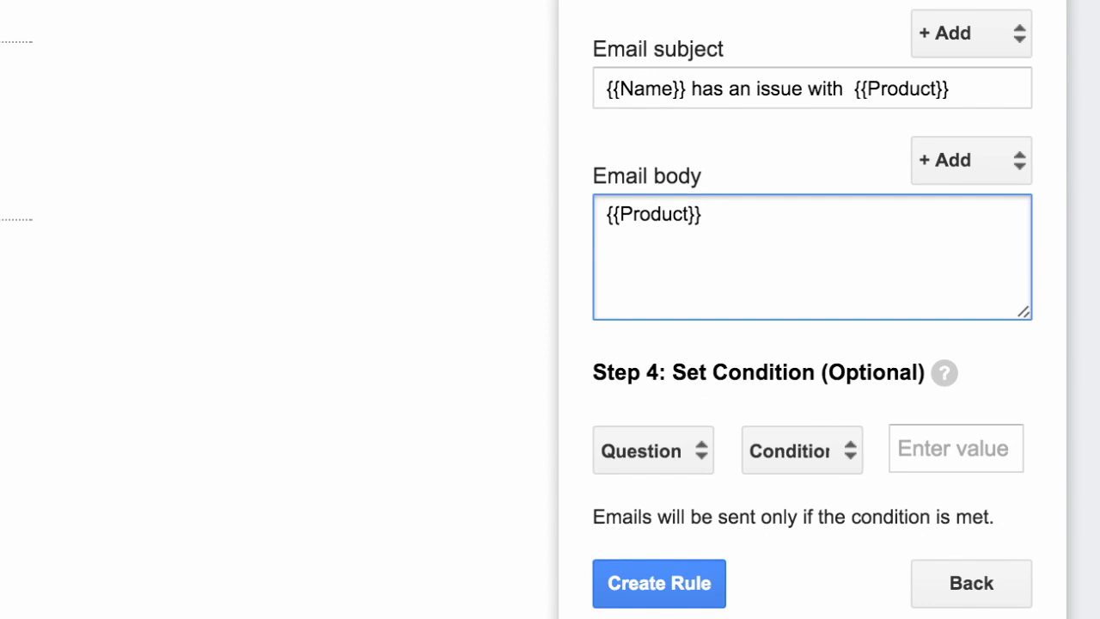
pyautogui.write('Issue rep')
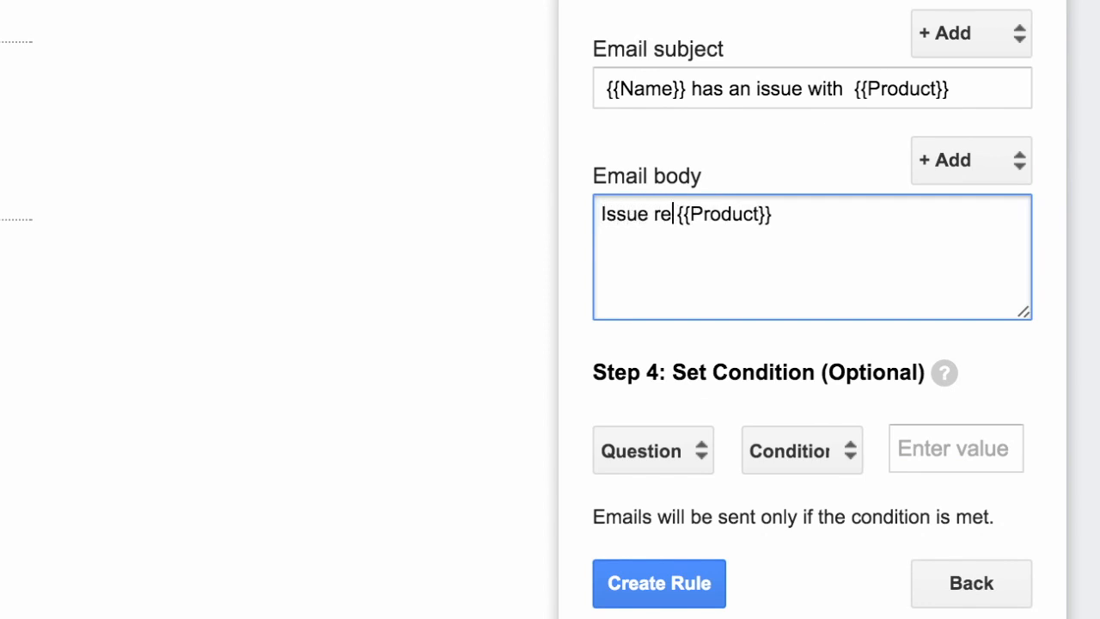
pyautogui.write('orted with')
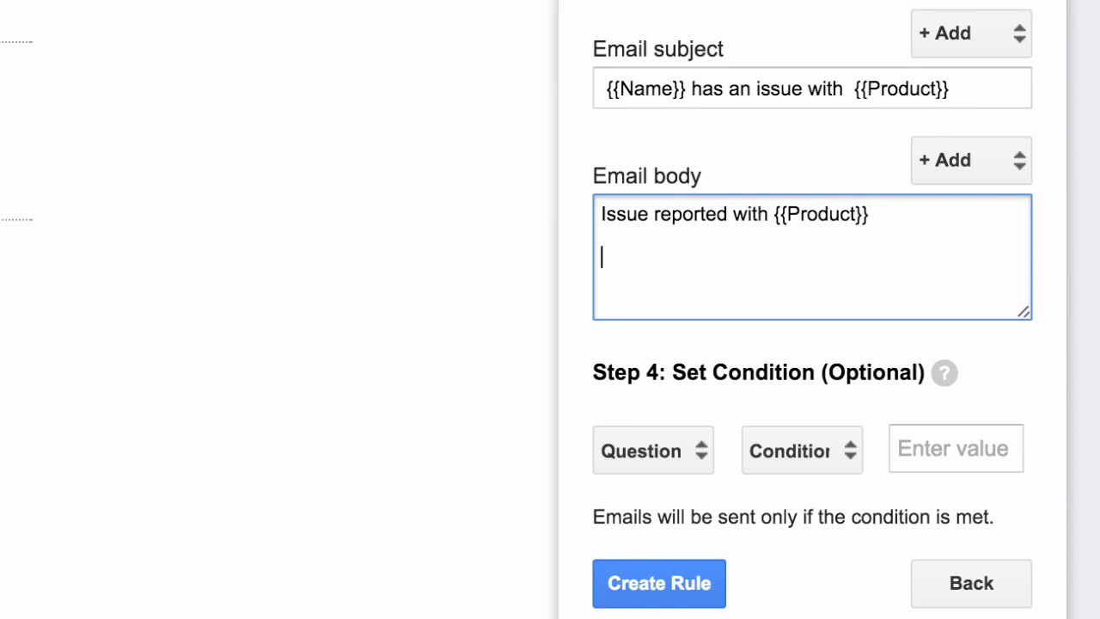
pyautogui.click(973, 160)
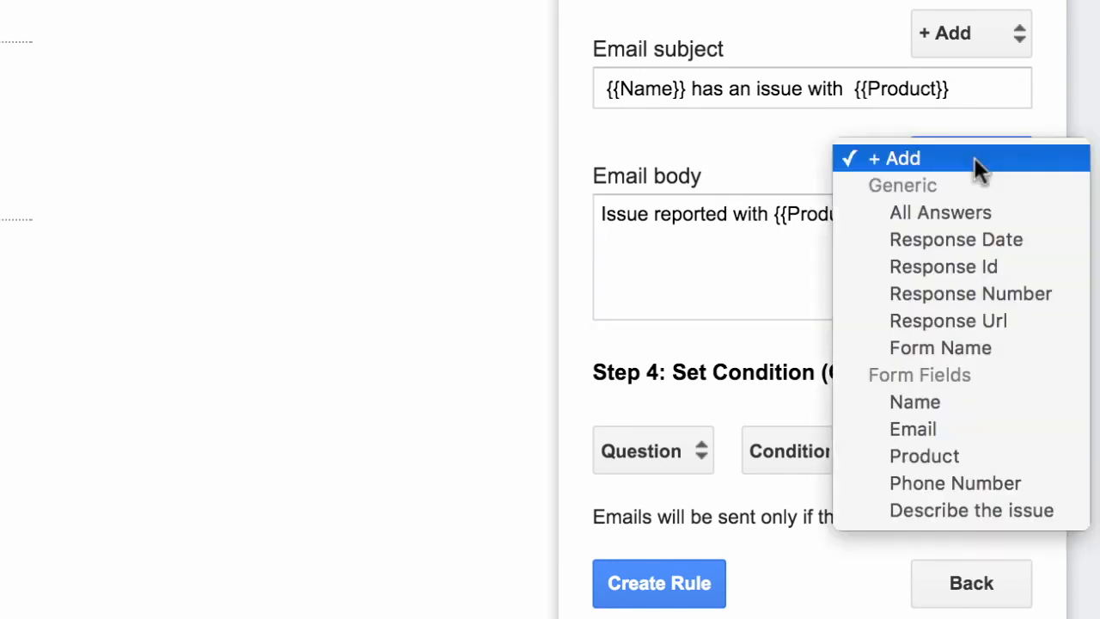
pyautogui.click(1014, 508)
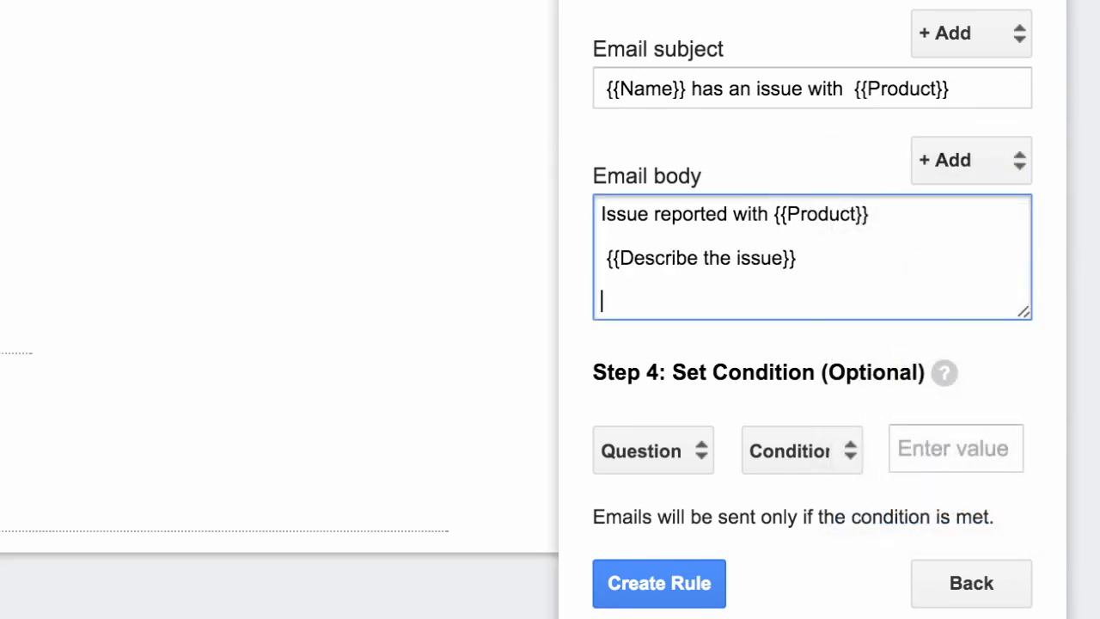
# Add 'Please contact the customer at {{Phone Number}}.' and a 'Thanks.' sign-off
pyautogui.write('Please ca')
pyautogui.press('BackSpace')
pyautogui.write('ontact ')
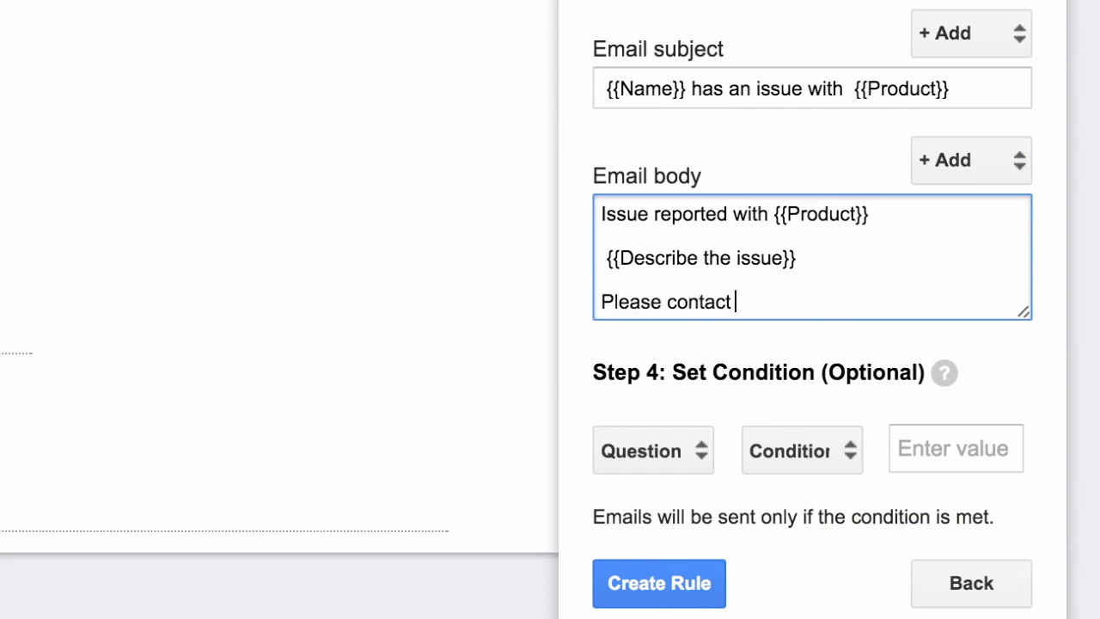
pyautogui.write('the customer at')
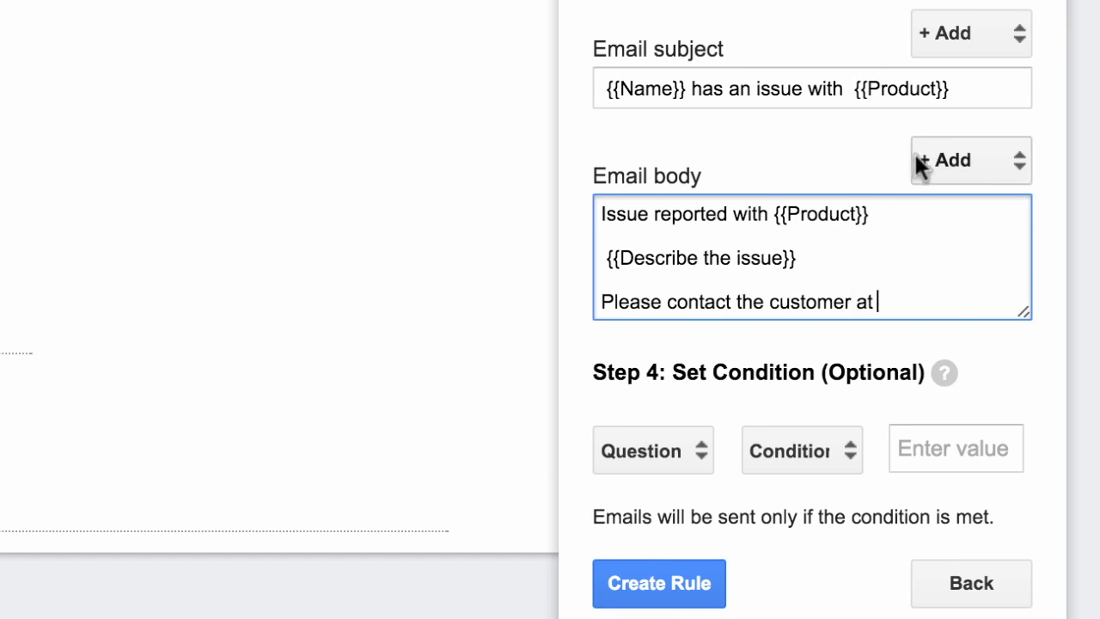
pyautogui.click(989, 157)
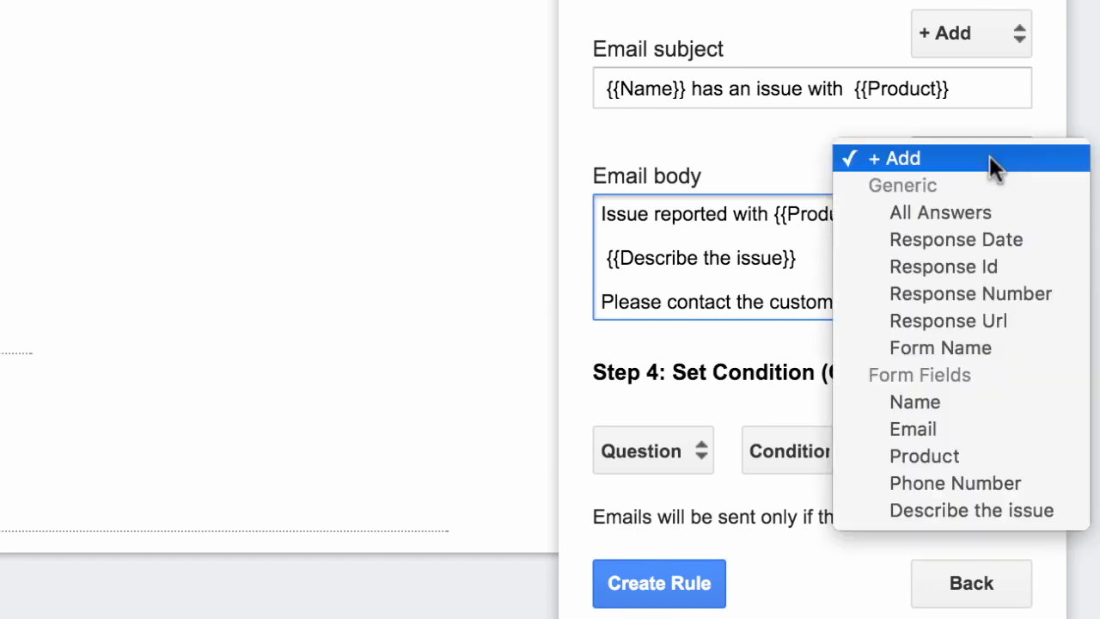
pyautogui.click(1014, 483)
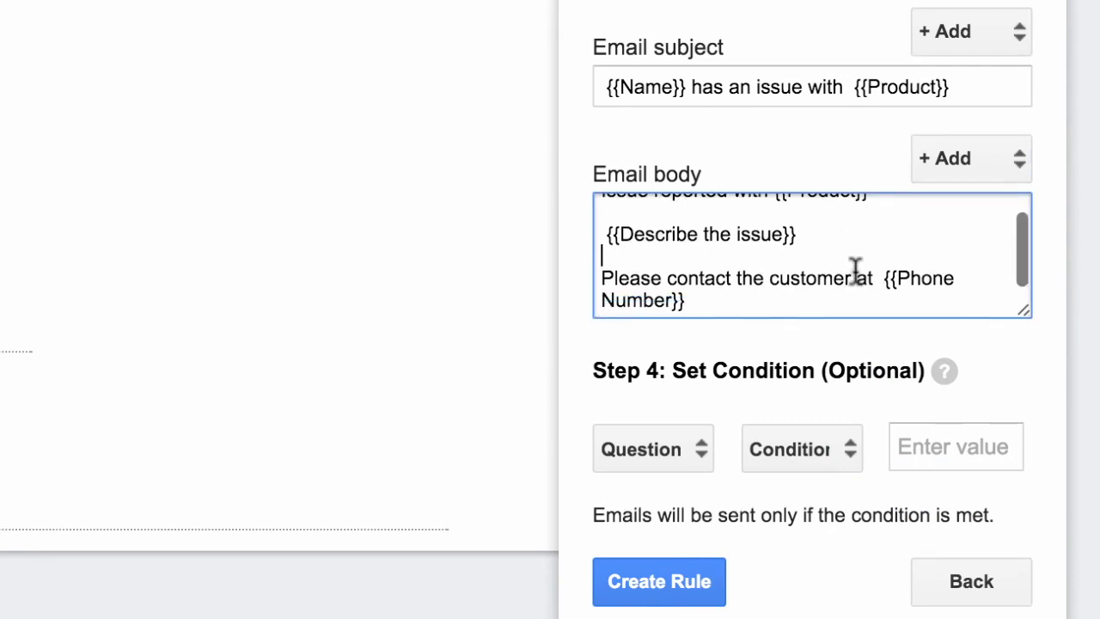
pyautogui.click(781, 302)
pyautogui.write('.')
pyautogui.press('Return')
pyautogui.press('Return')
pyautogui.write('Thanks.')
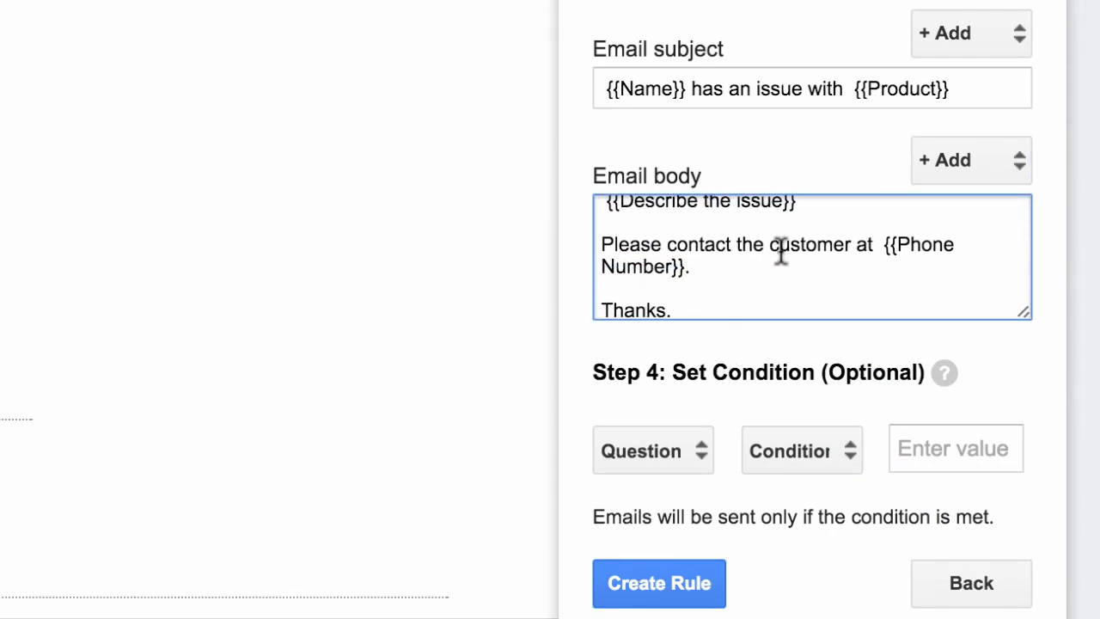
pyautogui.scroll(2, 780, 247)
pyautogui.scroll(1, 781, 249)
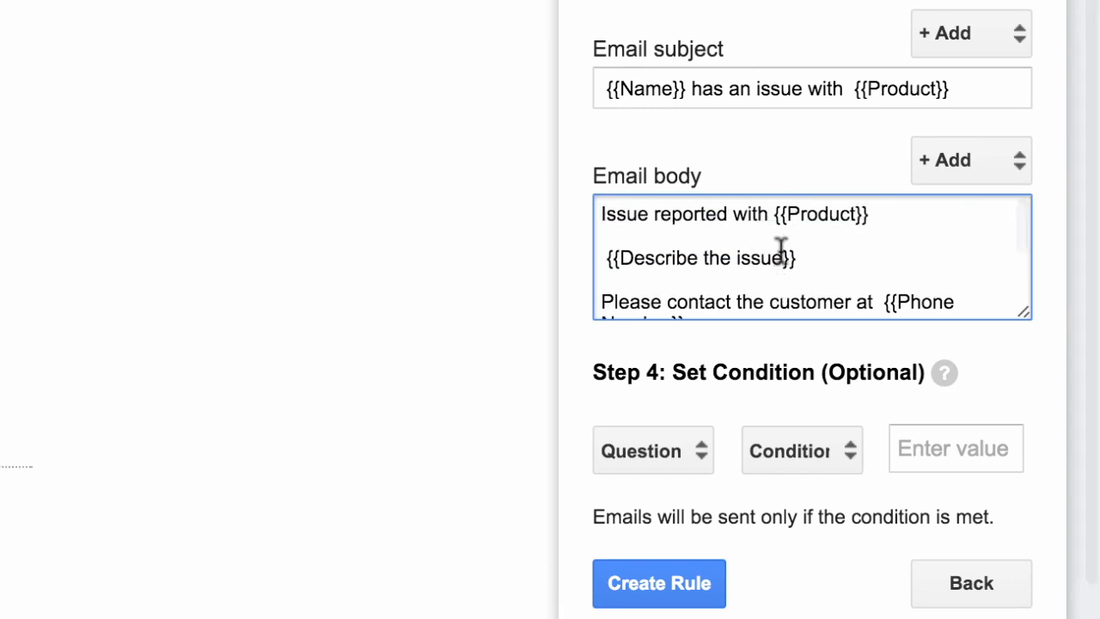
# Wrap the {{Product}} line of the email body in <b></b> tags
pyautogui.click(775, 213)
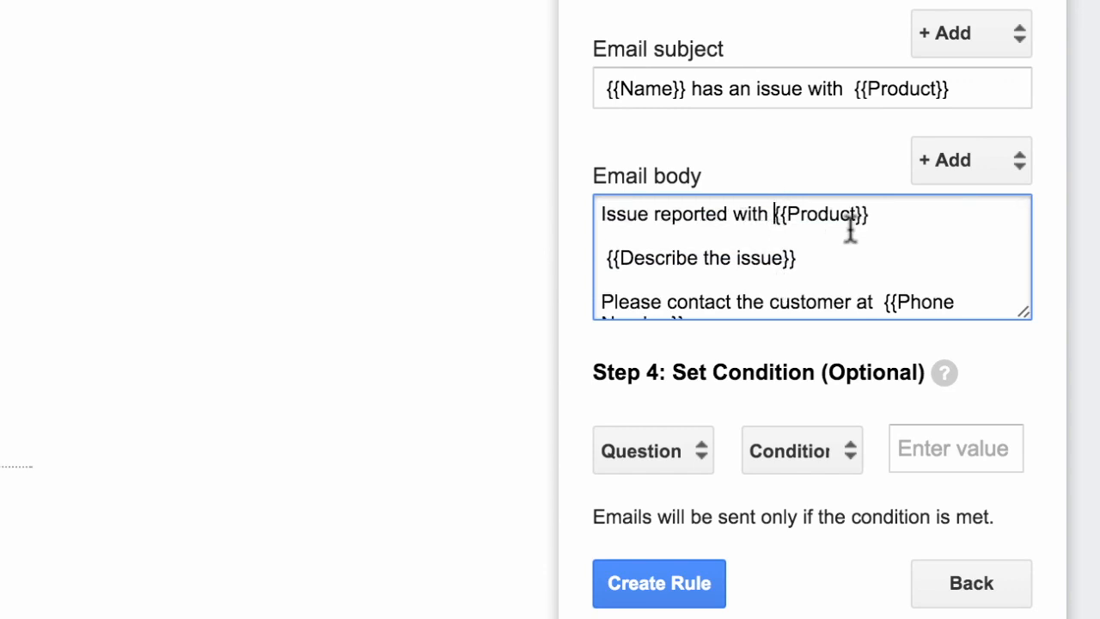
pyautogui.write('<b>')
pyautogui.click(942, 216)
pyautogui.write('</b>')
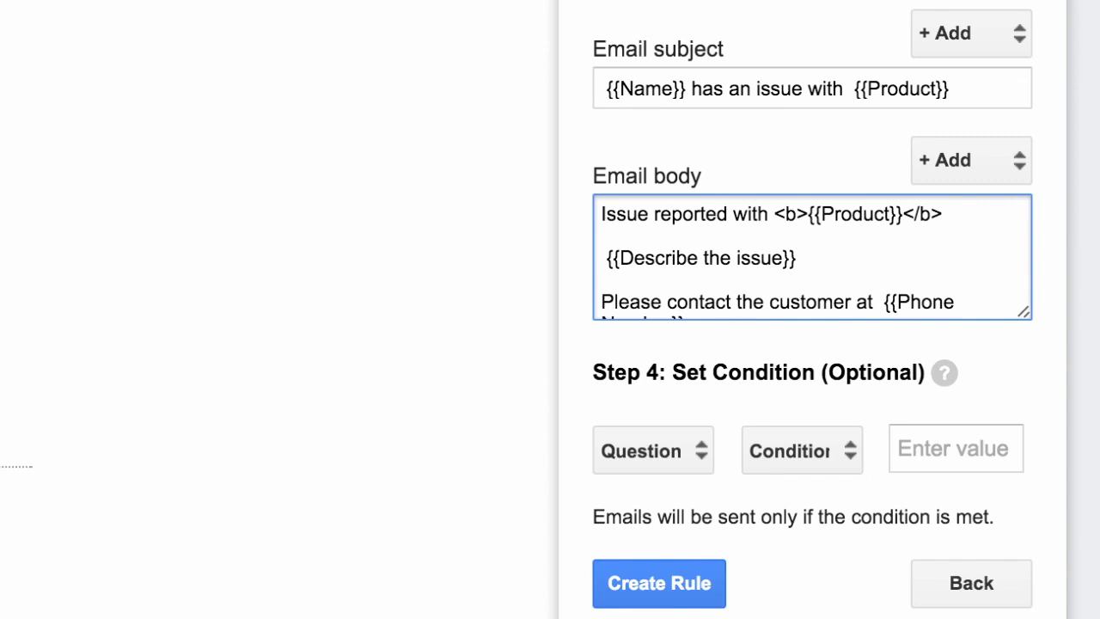
# Wrap {{Phone Number}} in <em></em> tags, removing the trailing period
pyautogui.scroll(-1, 843, 255)
pyautogui.scroll(-1, 842, 255)
pyautogui.click(877, 247)
pyautogui.press('Right')
pyautogui.write('<em>')
pyautogui.press('Down')
pyautogui.press('BackSpace')
pyautogui.write('</em>')
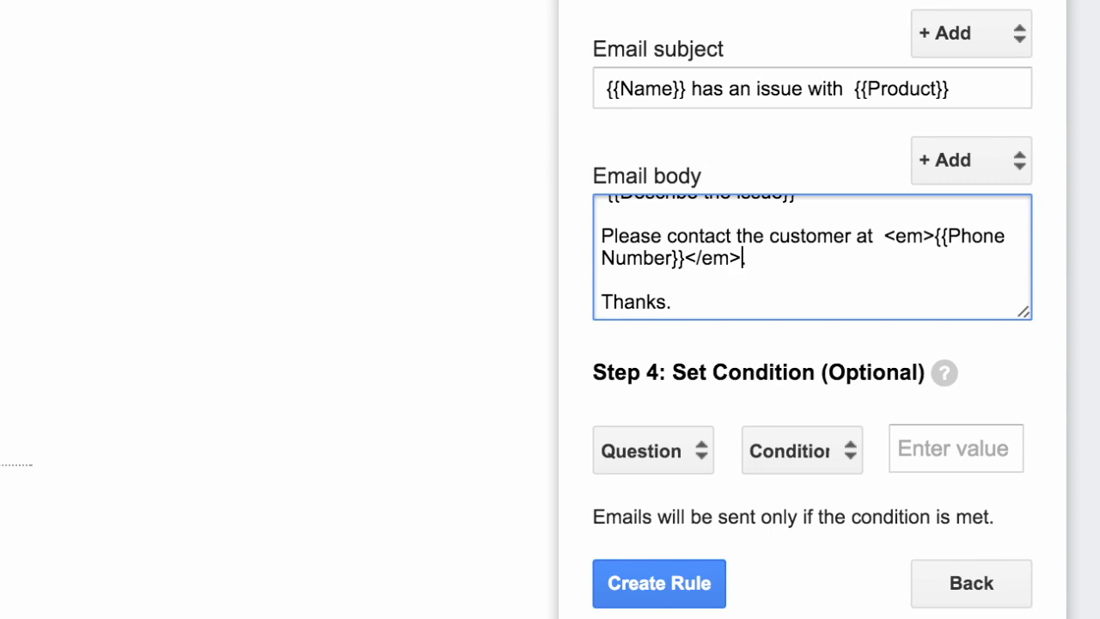
pyautogui.scroll(3, 832, 239)
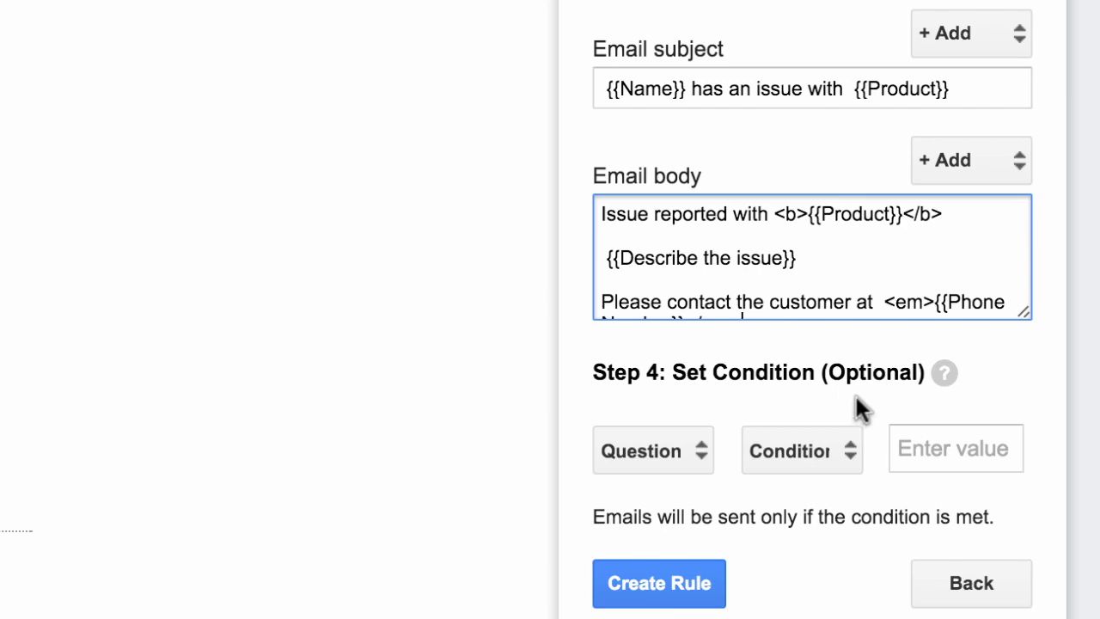
# Add the condition Product Equals 'iPhone' to the rule and create it
pyautogui.click(687, 456)
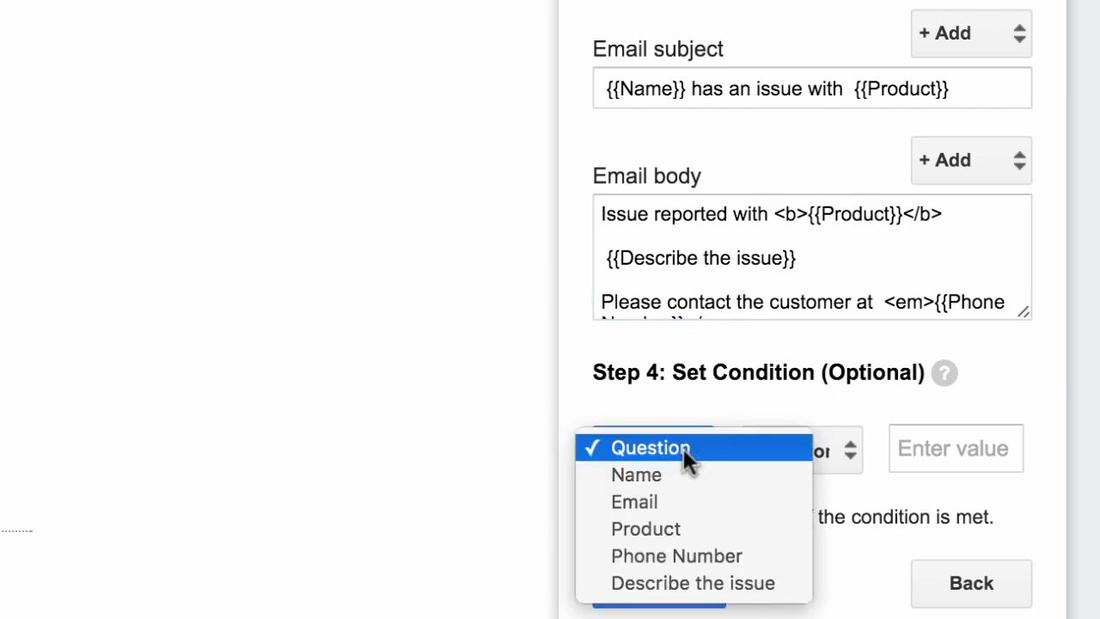
pyautogui.click(708, 528)
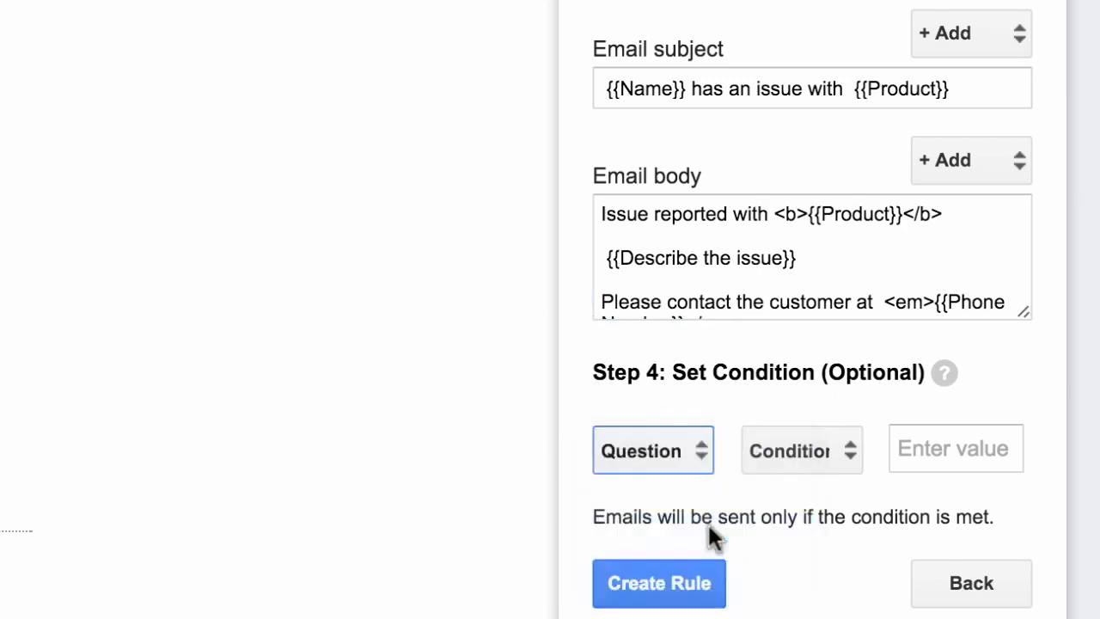
pyautogui.click(818, 447)
pyautogui.click(832, 502)
pyautogui.click(931, 454)
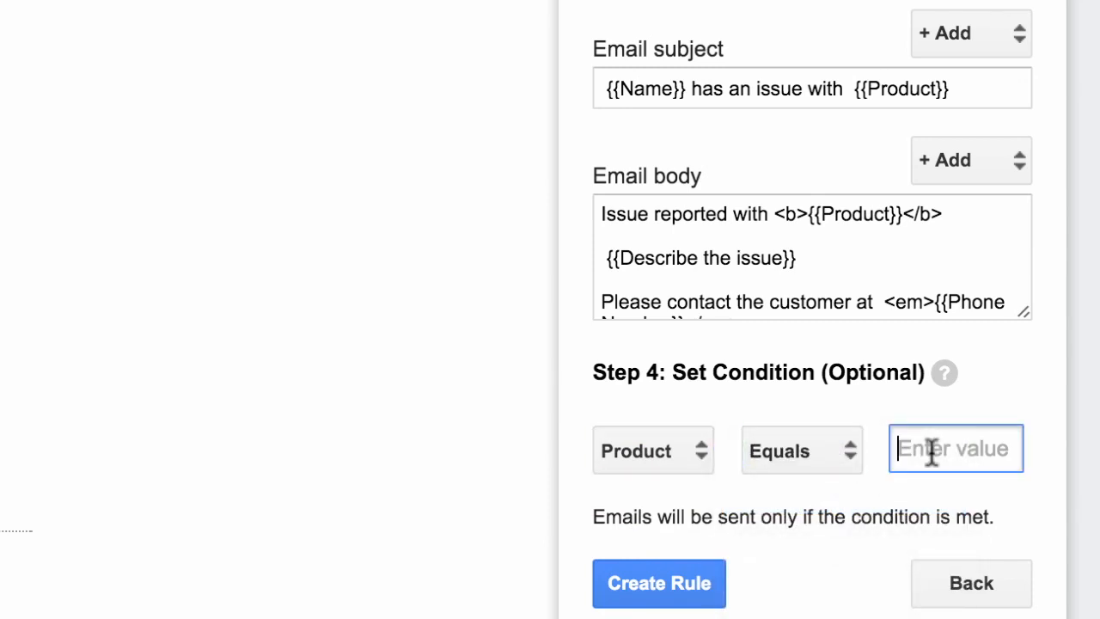
pyautogui.write('iPhone')
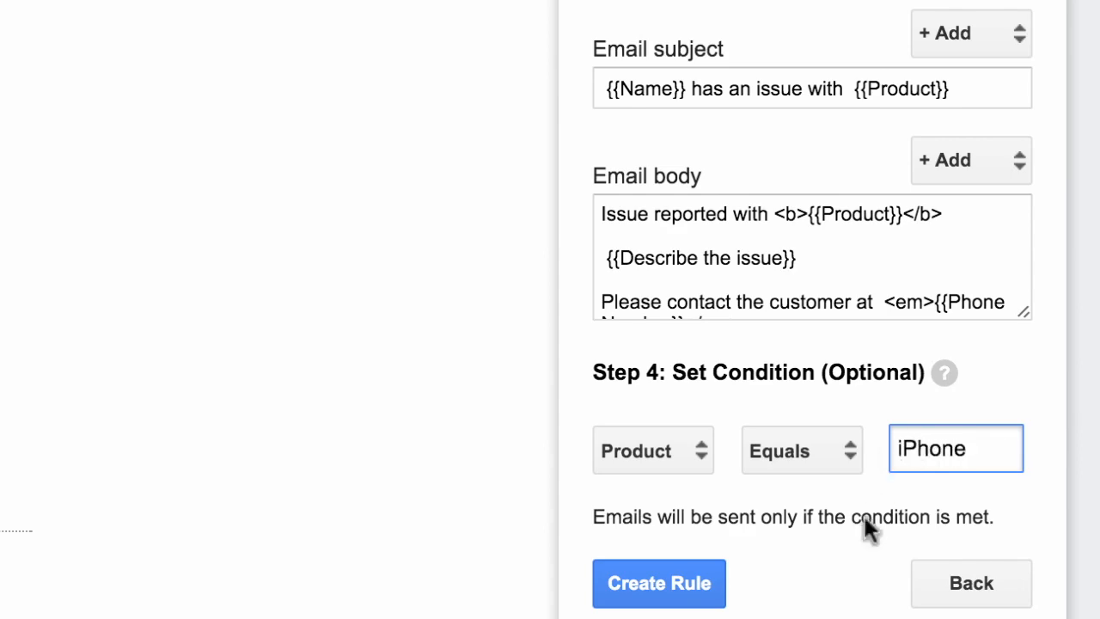
pyautogui.hotkey('shift', 'Tab')
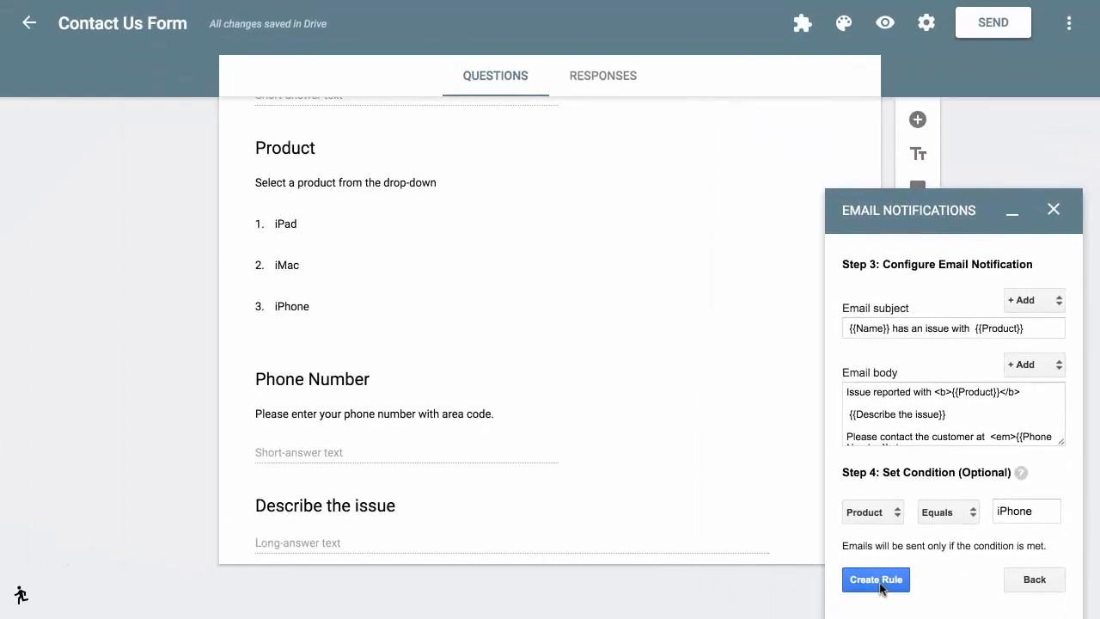
pyautogui.click(878, 583)
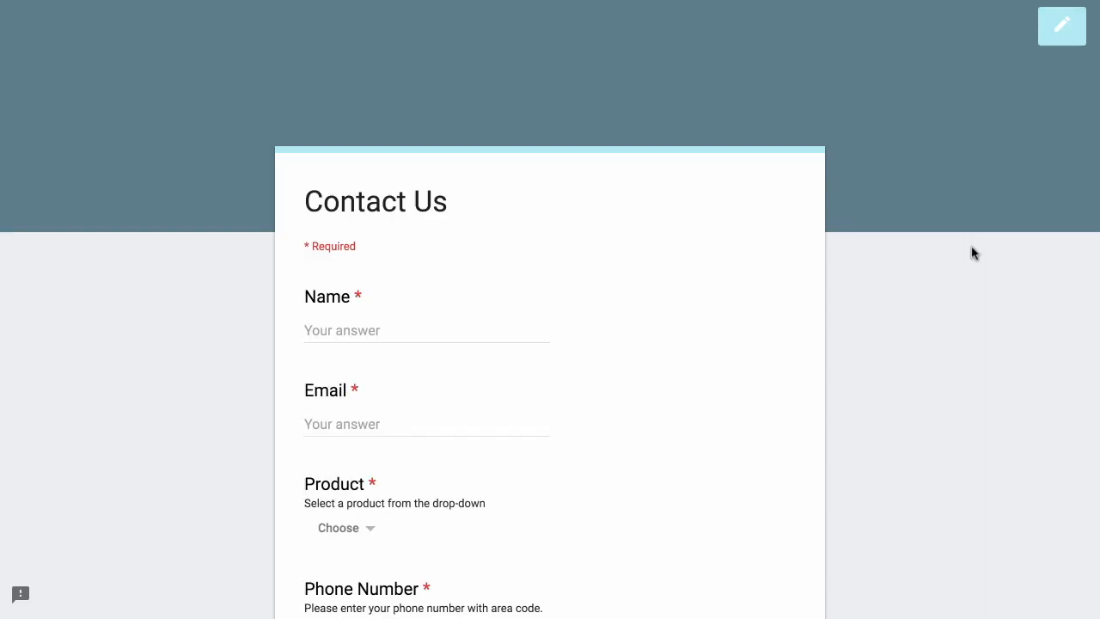
# Enter the respondent's full name and e-mail address in the Contact Us form
pyautogui.scroll(-1, 974, 253)
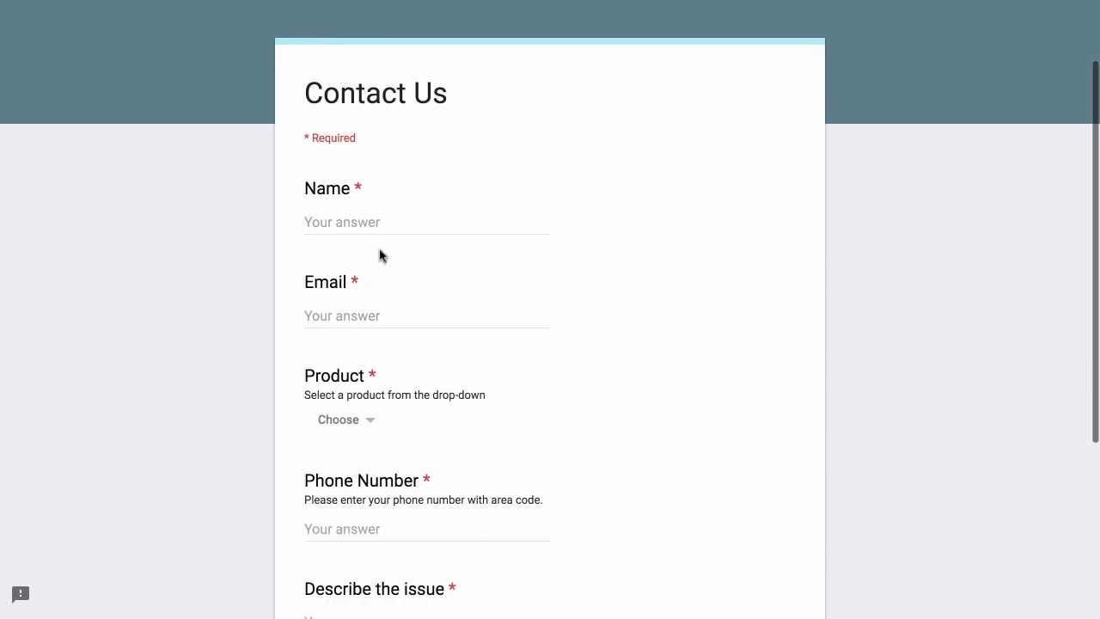
pyautogui.click(444, 222)
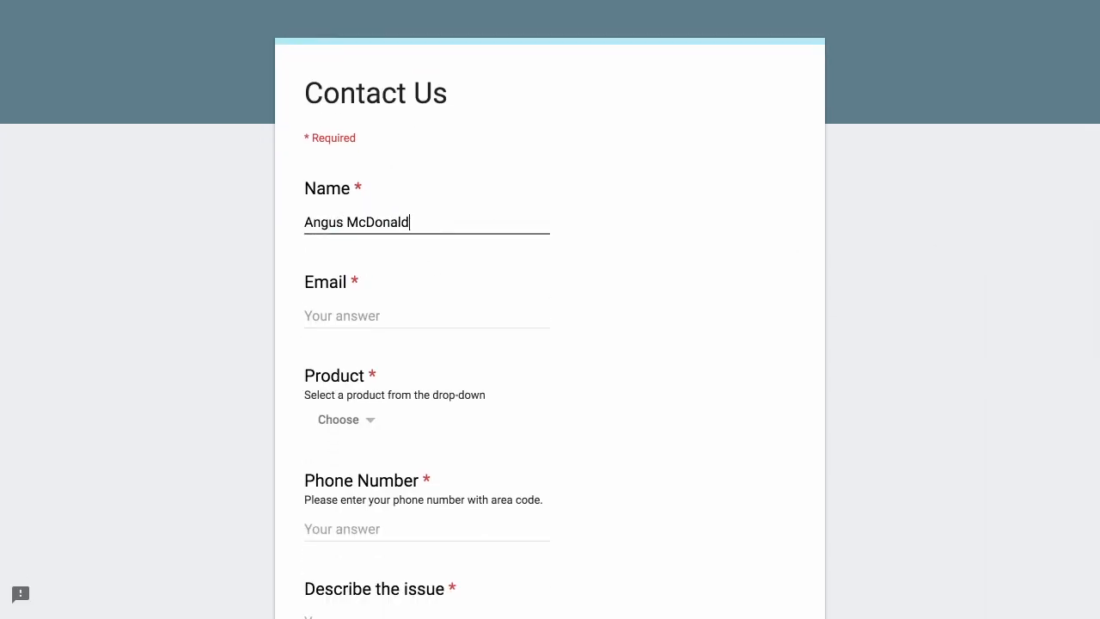
pyautogui.click(498, 317)
pyautogui.write('angus@example.com')
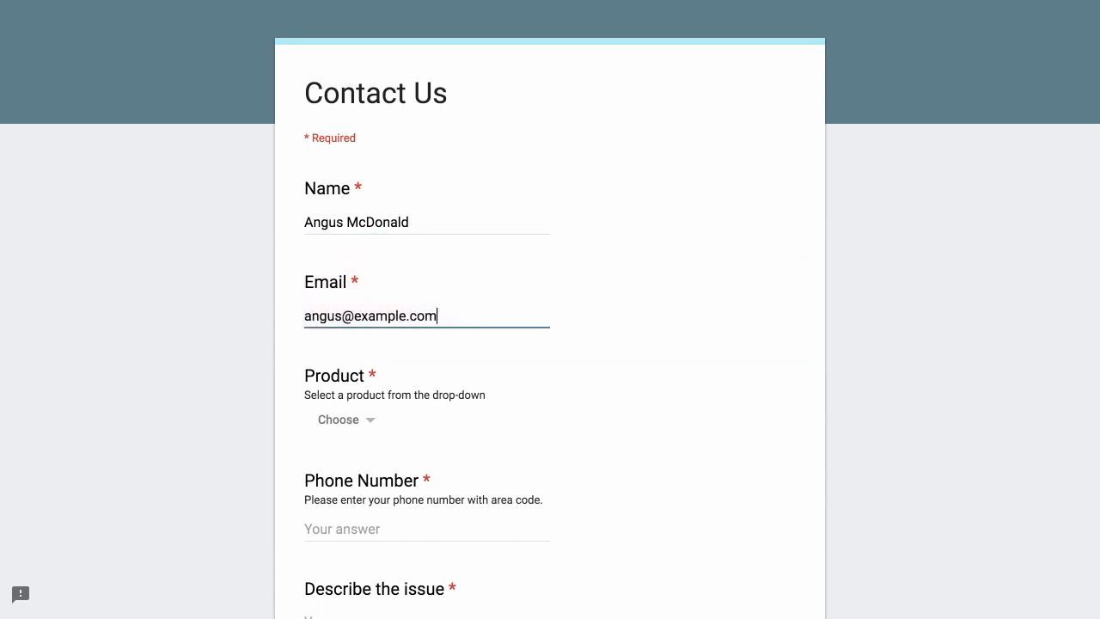
# Choose iPhone, enter a phone number, and describe 'My iPhone's screen is broken. Where do I get it replaced?'
pyautogui.scroll(-2, 370, 262)
pyautogui.click(365, 266)
pyautogui.click(353, 400)
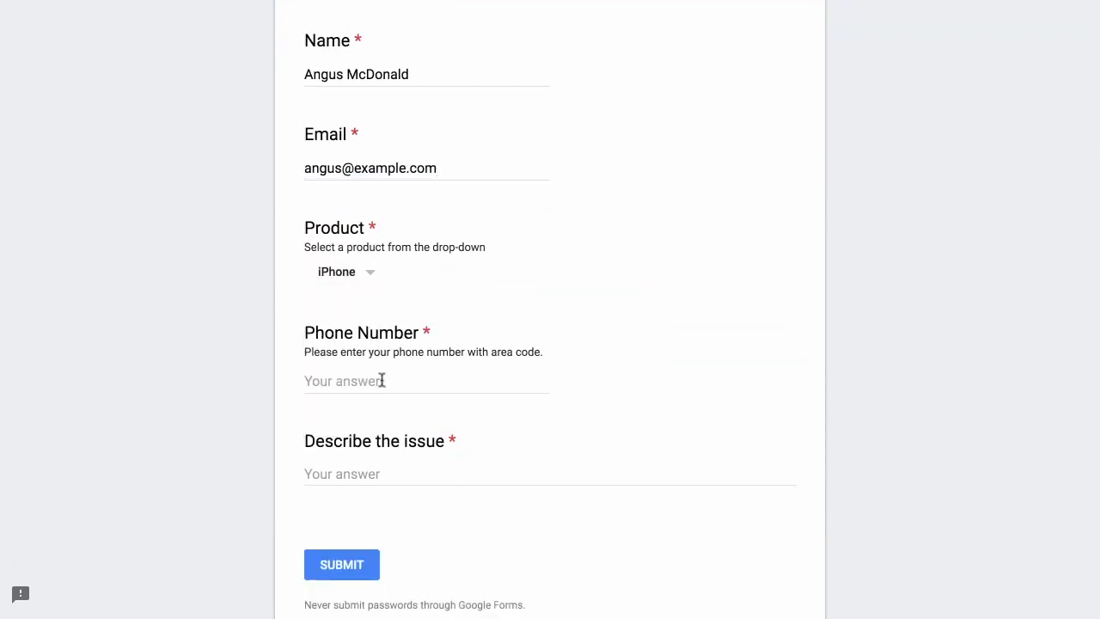
pyautogui.click(381, 381)
pyautogui.write('1234567890')
pyautogui.press('Tab')
pyautogui.write('My i')
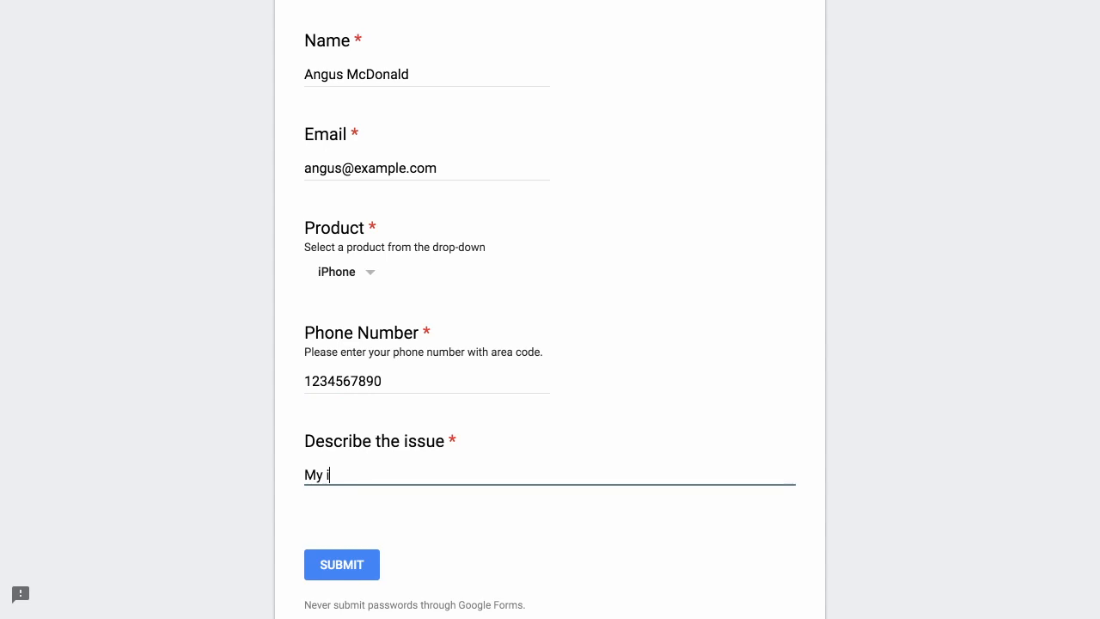
pyautogui.write("Phone's screen is broken. ")
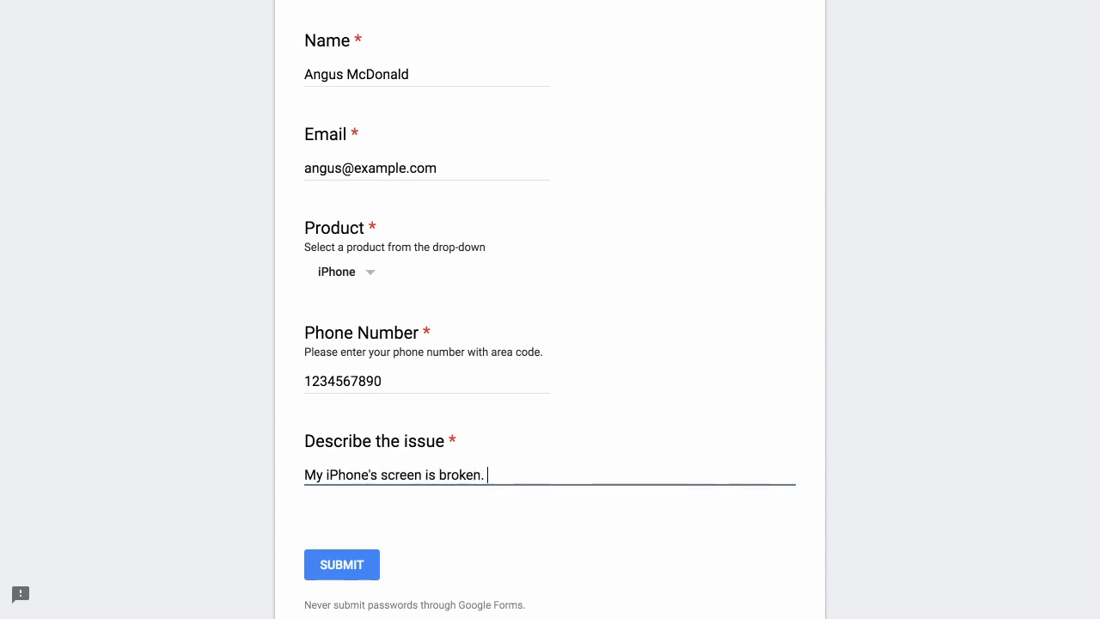
pyautogui.write('Where do I get it replaced?')
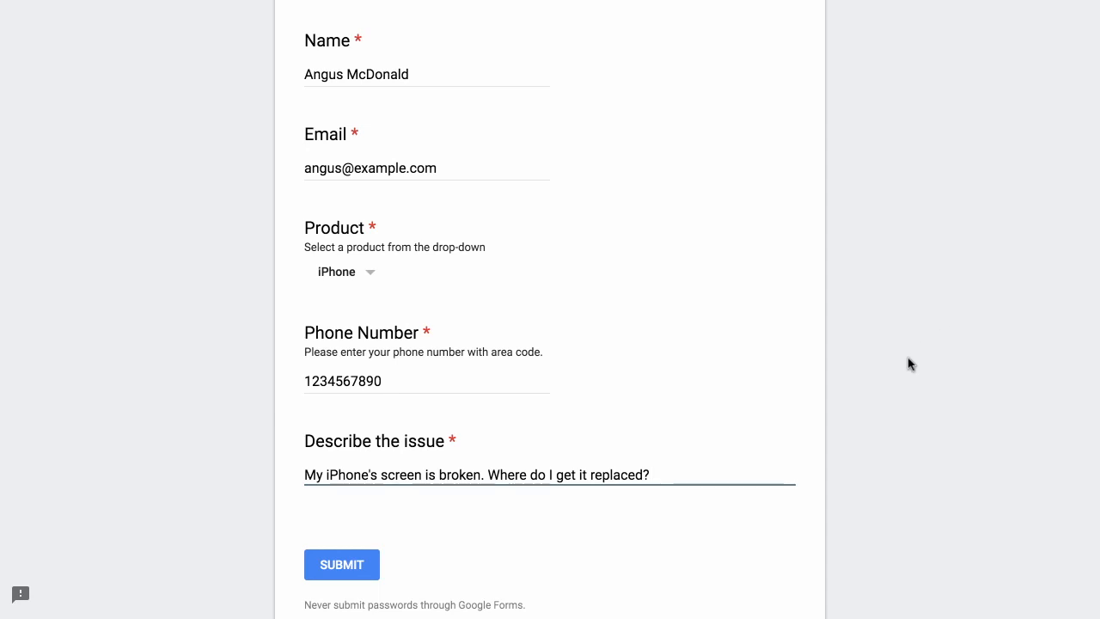
# Submit the test entry and switch over to the Gmail mailbox
pyautogui.scroll(-1, 911, 364)
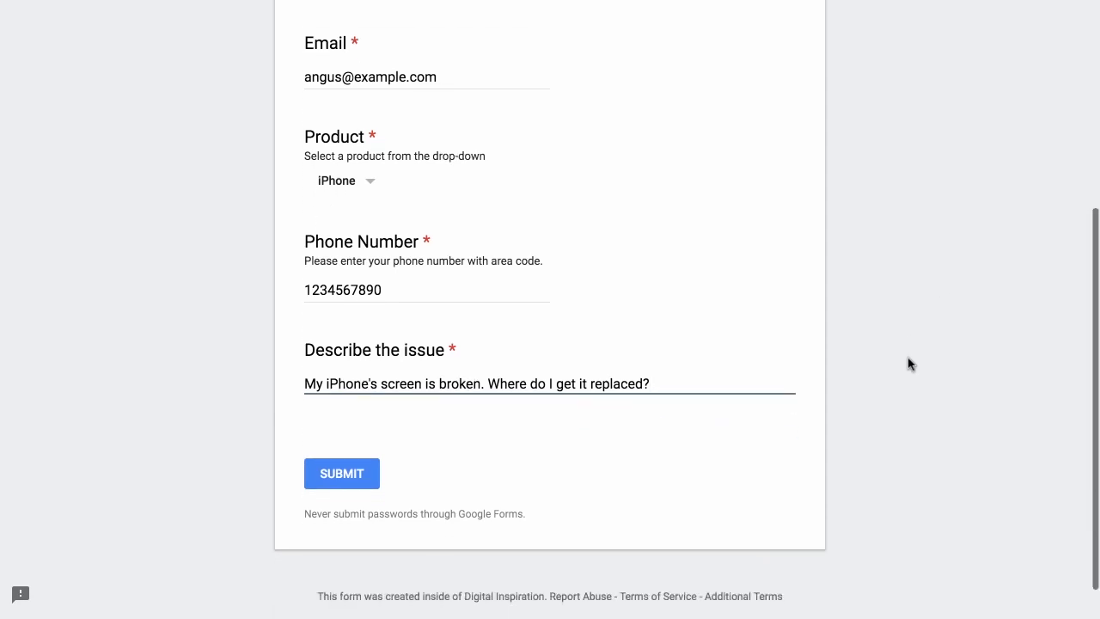
pyautogui.click(352, 479)
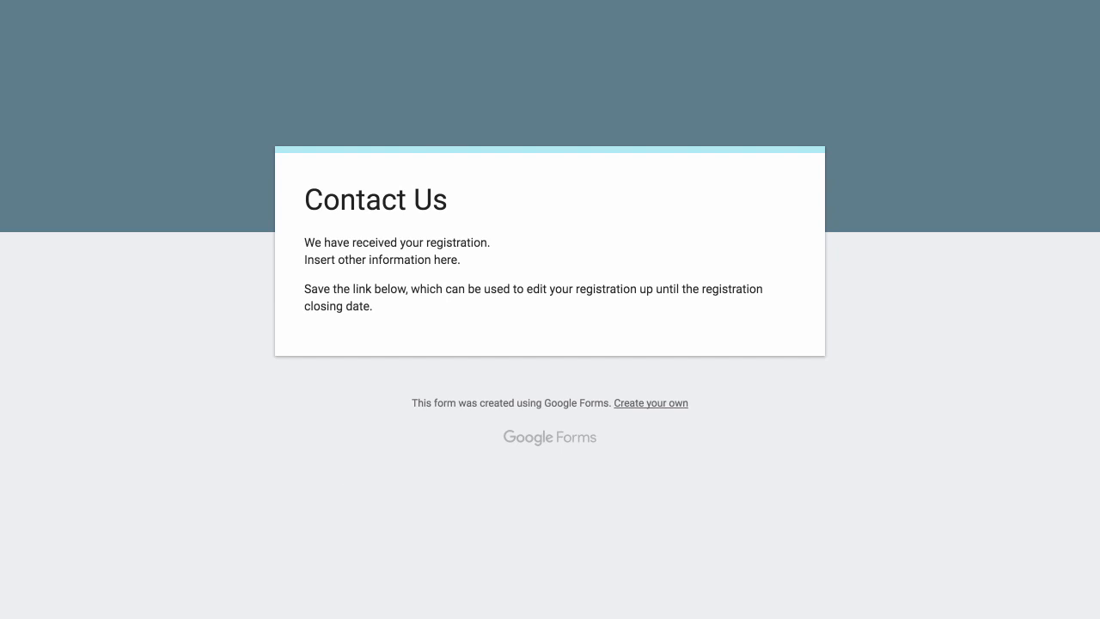
pyautogui.click(501, 21)
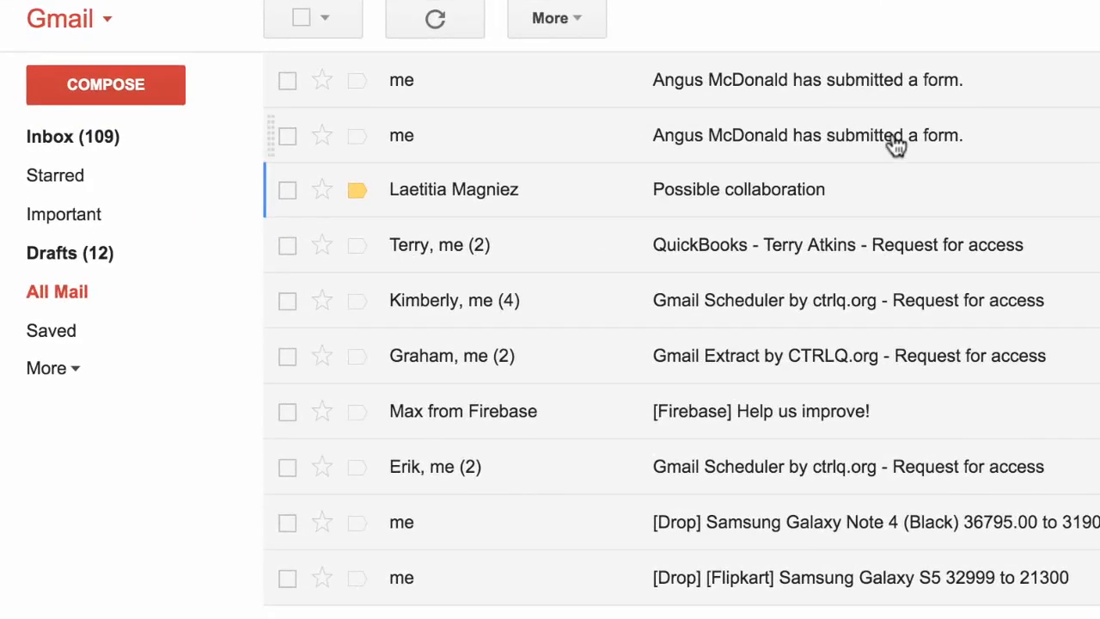
# Read the 'has submitted a form' email, then the 'has an issue with iPhone' email
pyautogui.click(843, 147)
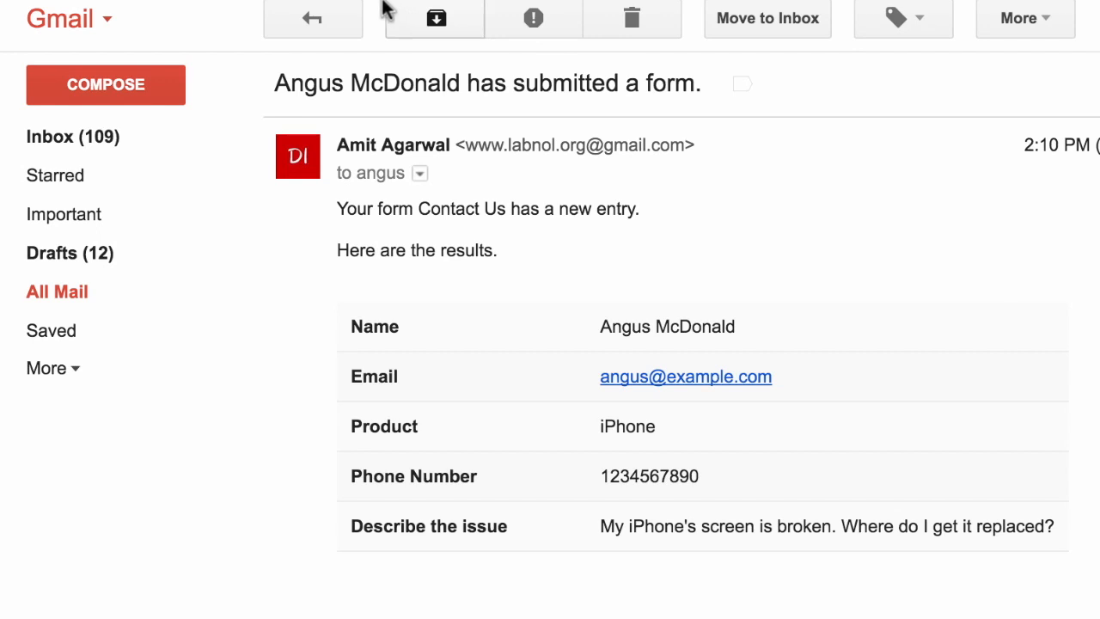
pyautogui.click(314, 20)
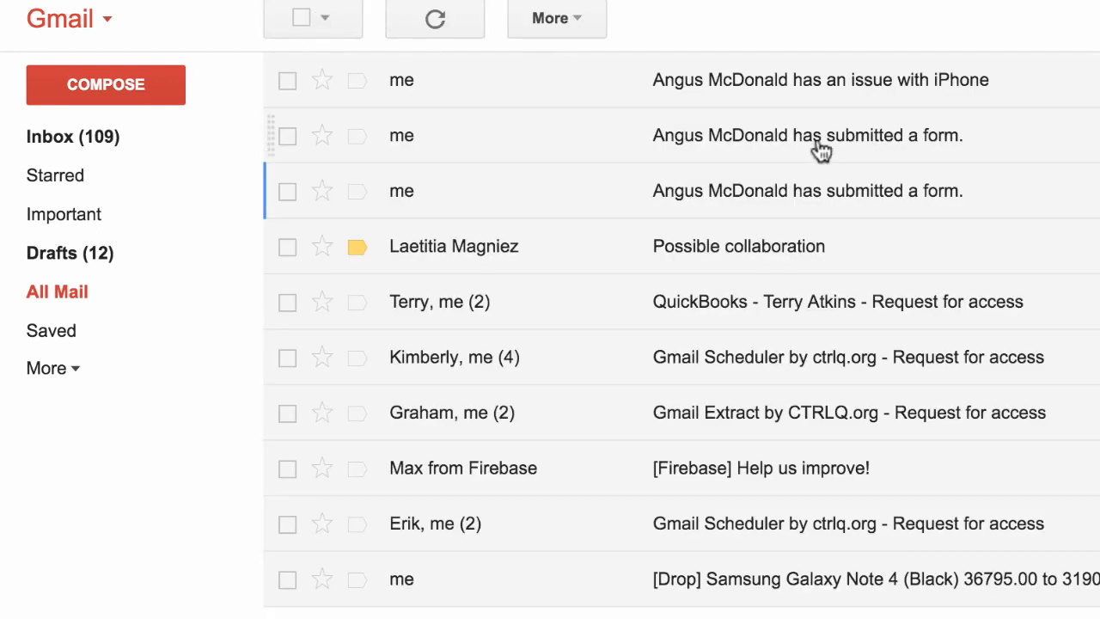
pyautogui.click(943, 90)
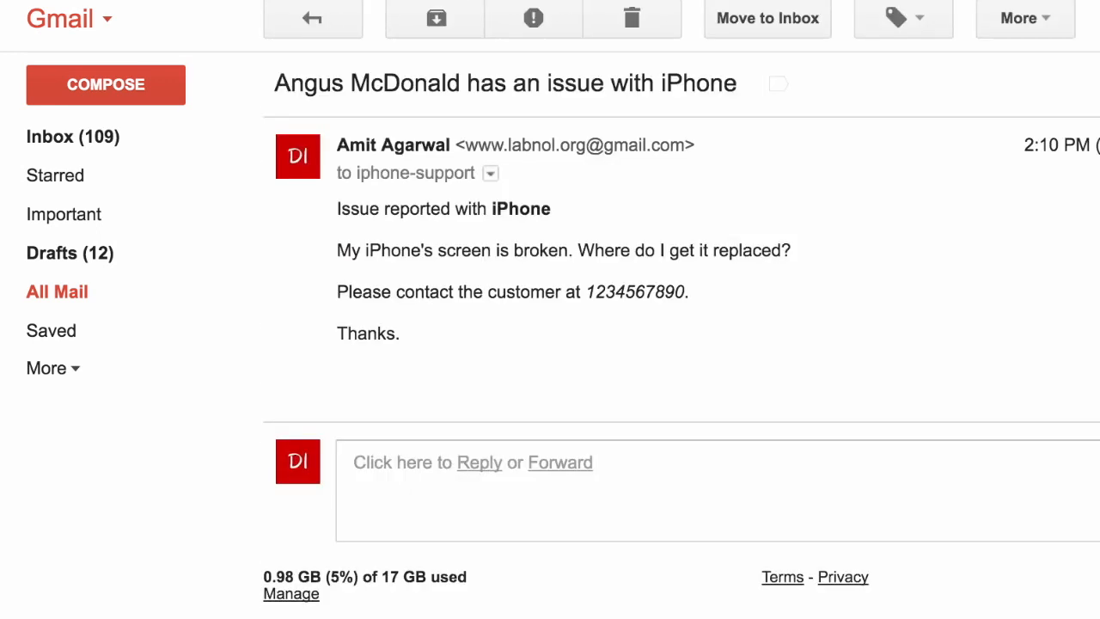
pyautogui.tripleClick(548, 237)
pyautogui.click(905, 222)
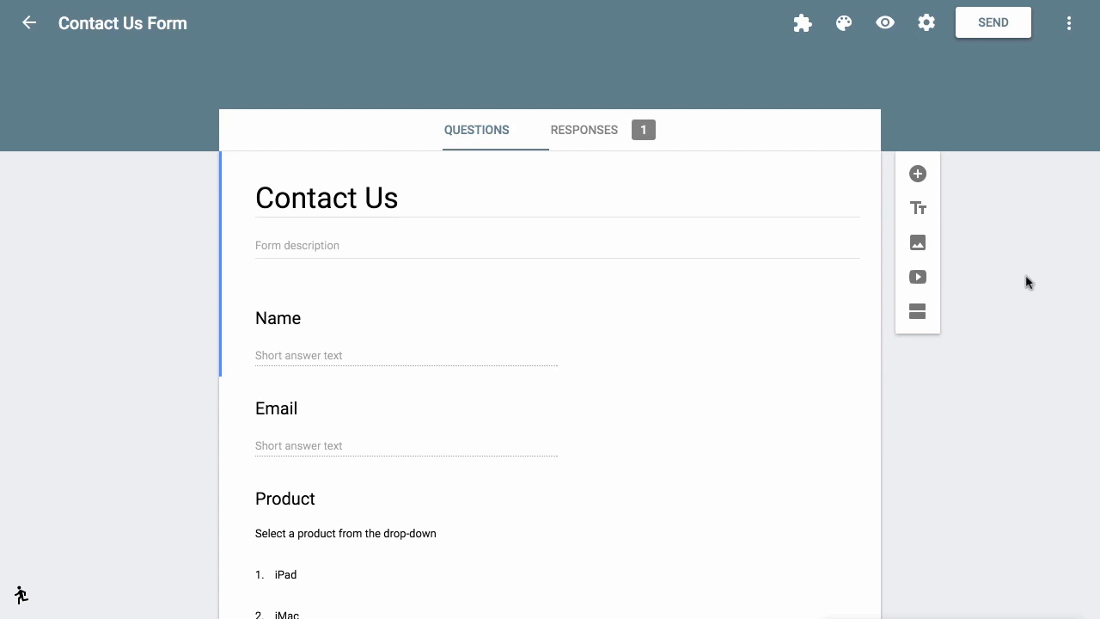
# Edit the unconditional rule via Email Notifications for Forms > Manage Rules, keeping sender and recipient settings
pyautogui.click(806, 26)
pyautogui.click(847, 78)
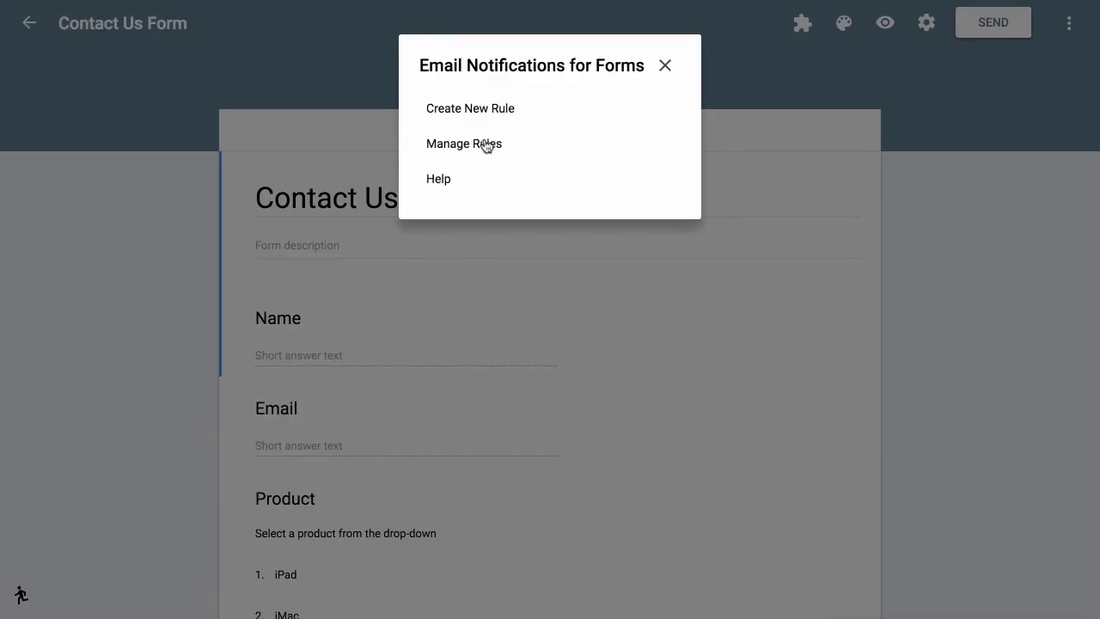
pyautogui.click(486, 147)
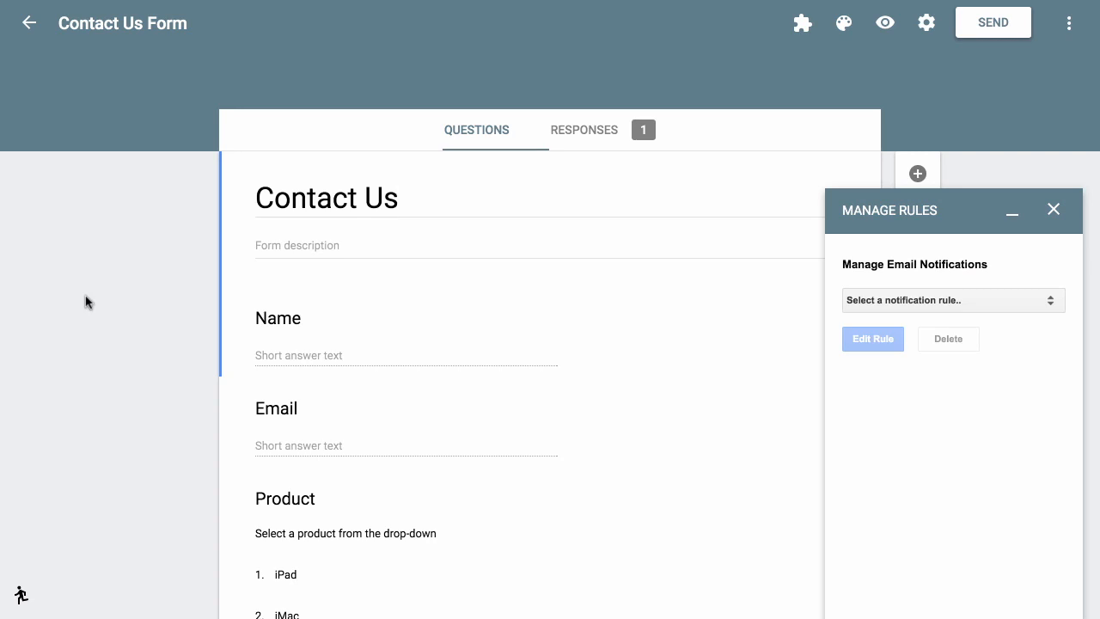
pyautogui.click(1025, 302)
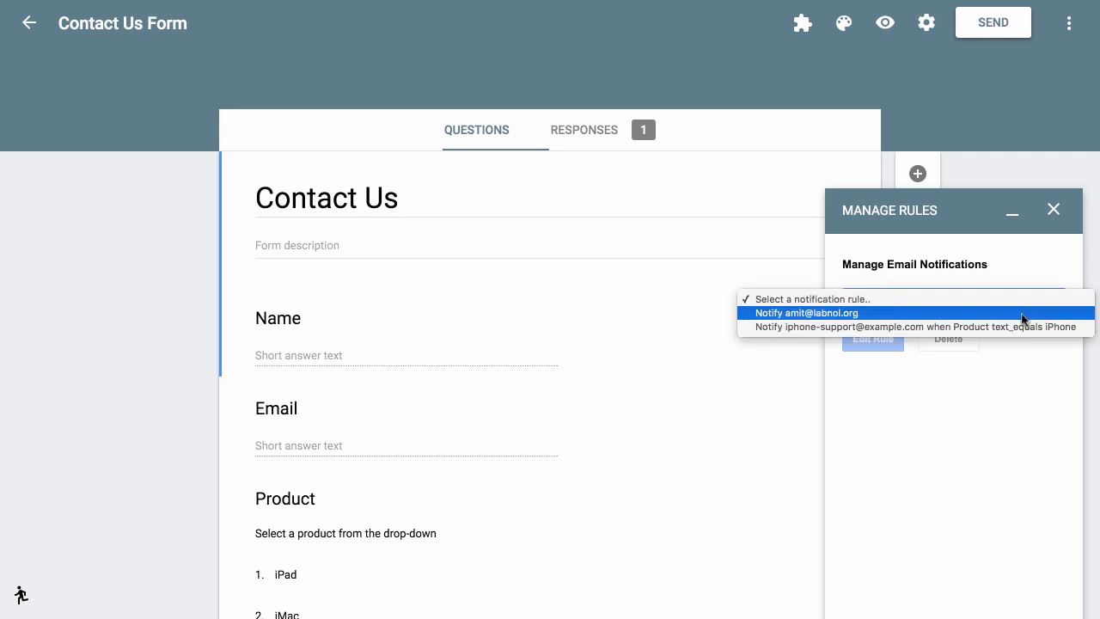
pyautogui.click(1022, 314)
pyautogui.click(881, 342)
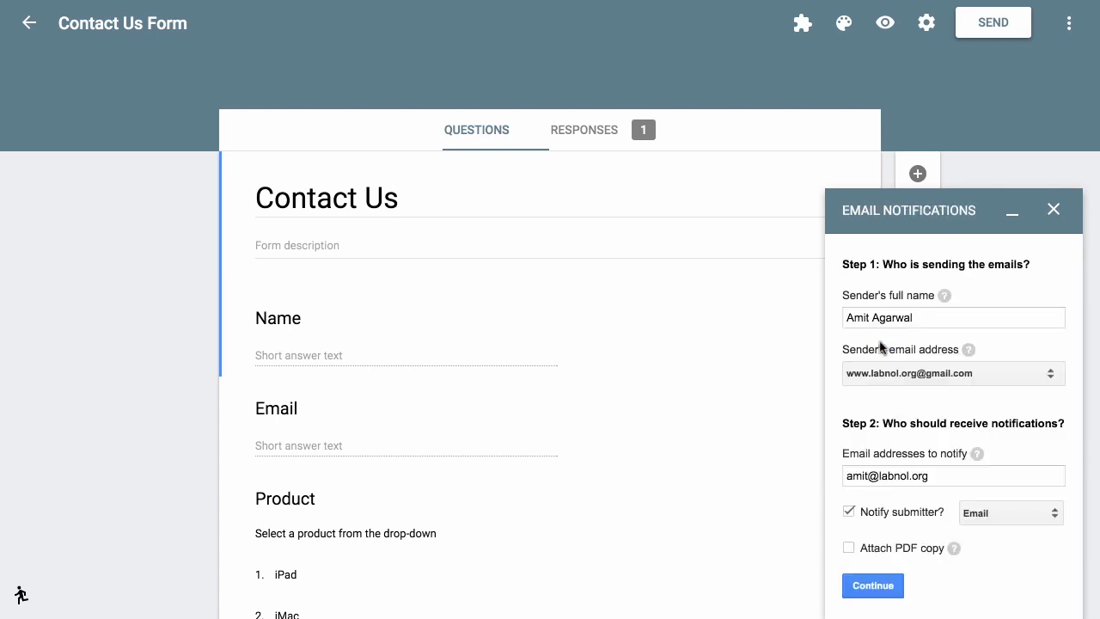
pyautogui.click(885, 590)
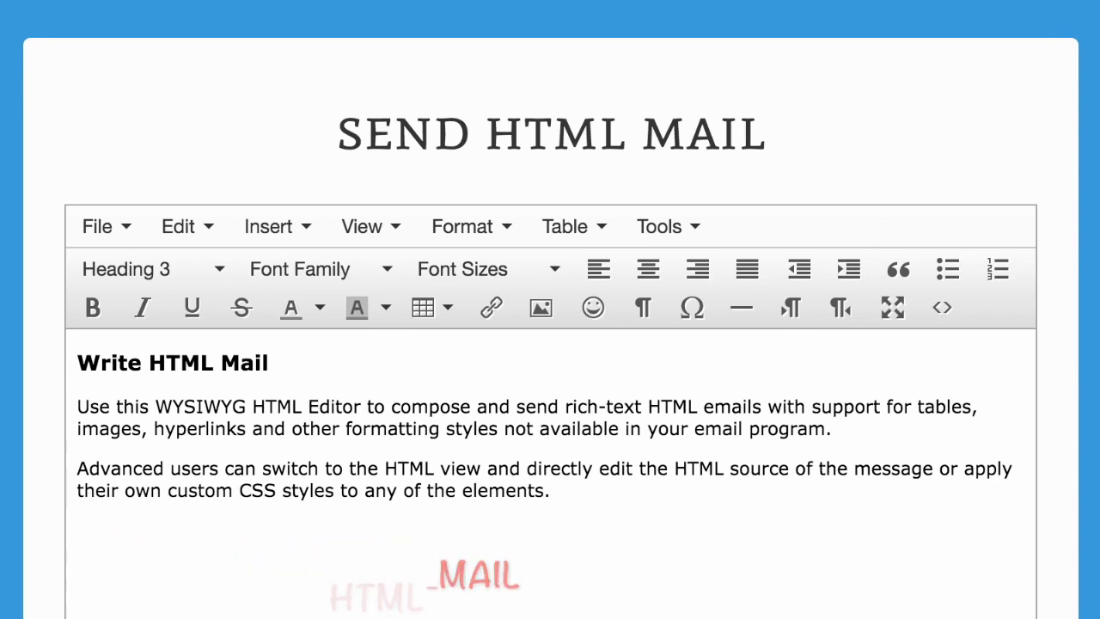
# Write '{{Name}} has reported an issue with their {{Product}}' with {{Name}} bold and {{Product}} red
pyautogui.hotkey('ctrl', 'a')
pyautogui.press('Delete')
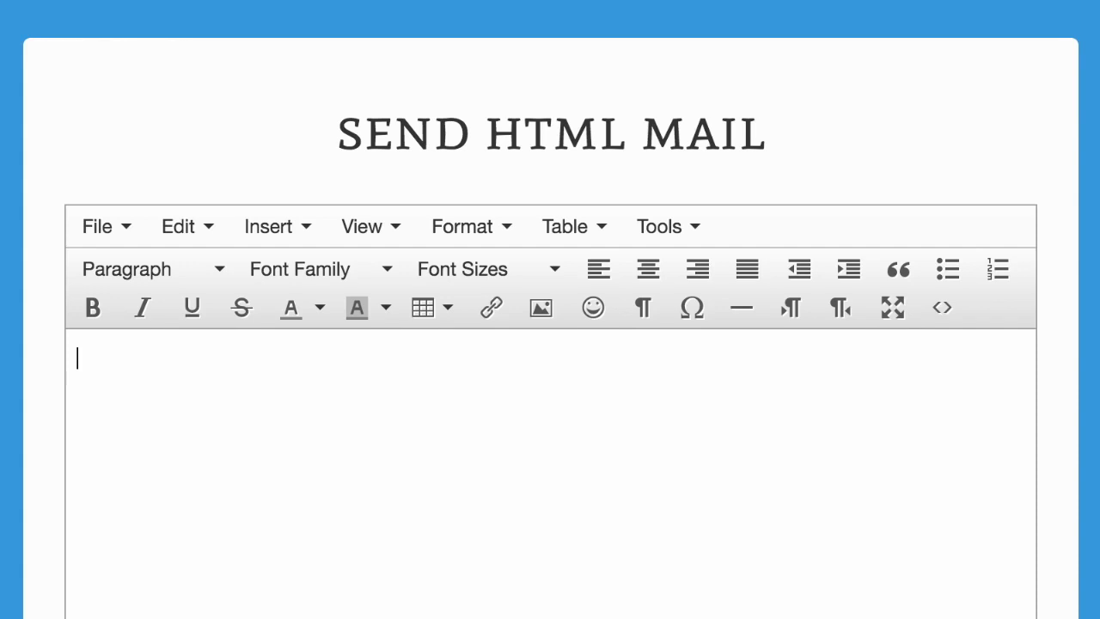
pyautogui.write('{{Name}')
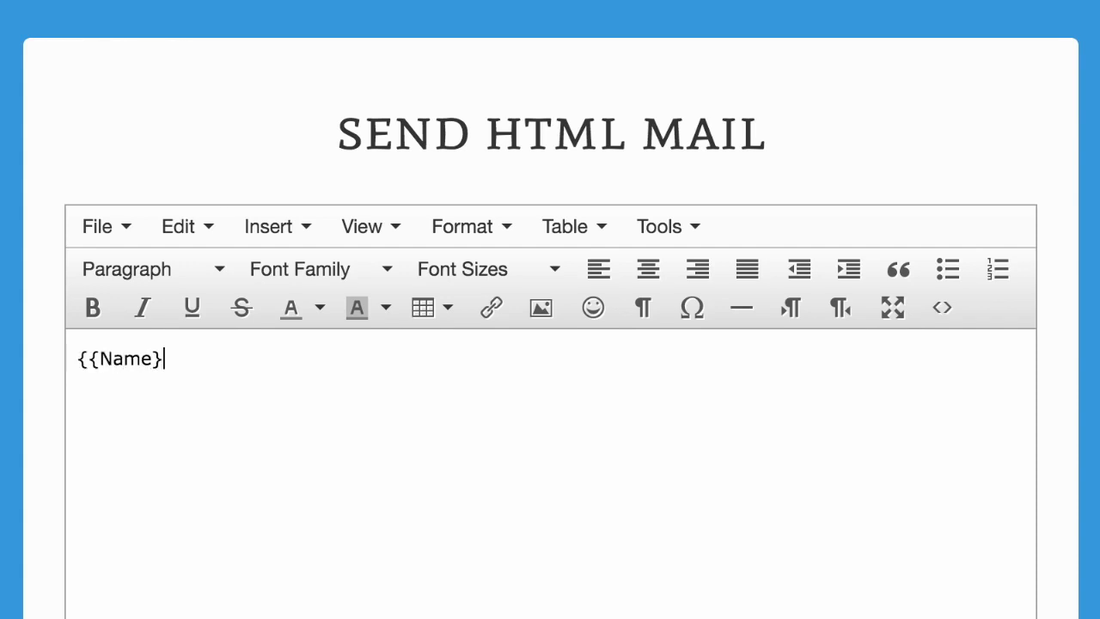
pyautogui.write('} has reported an is')
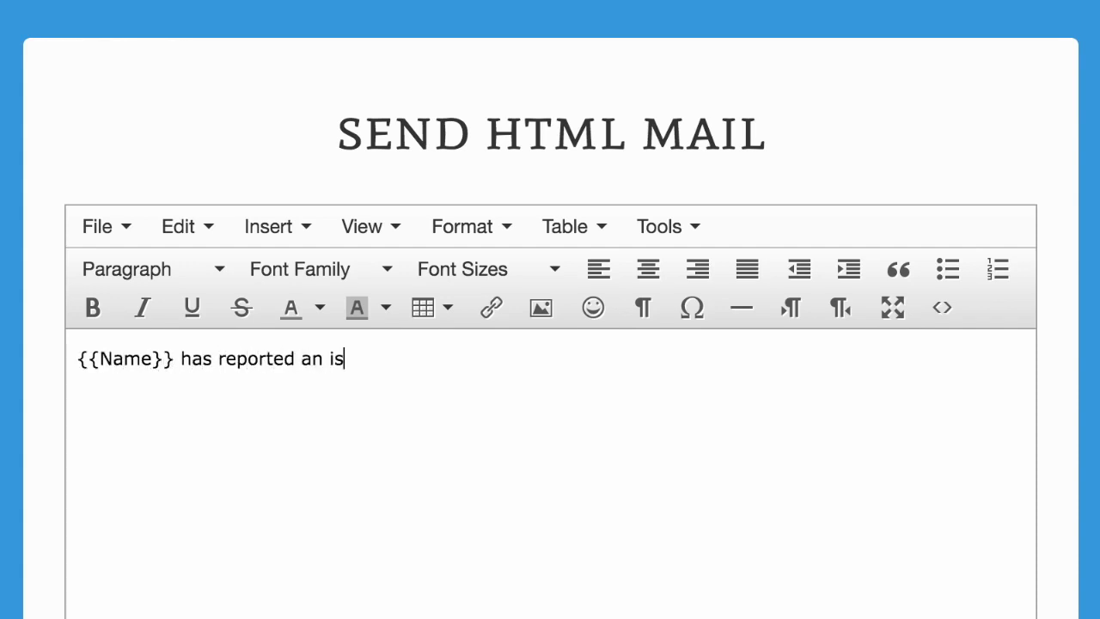
pyautogui.write('sue with their ')
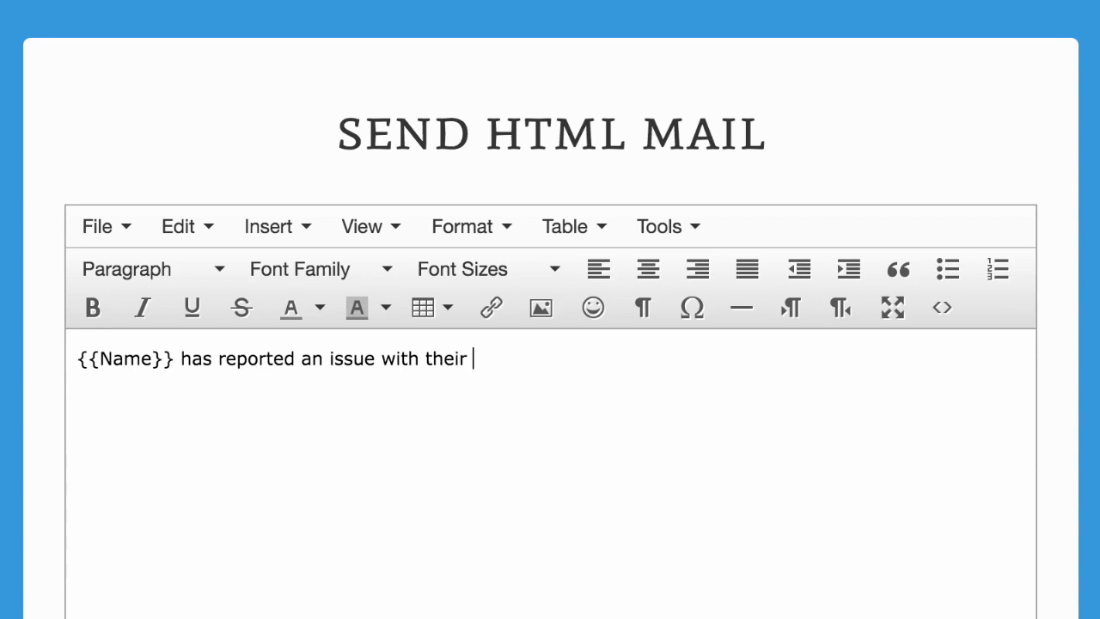
pyautogui.write('{{Product}}')
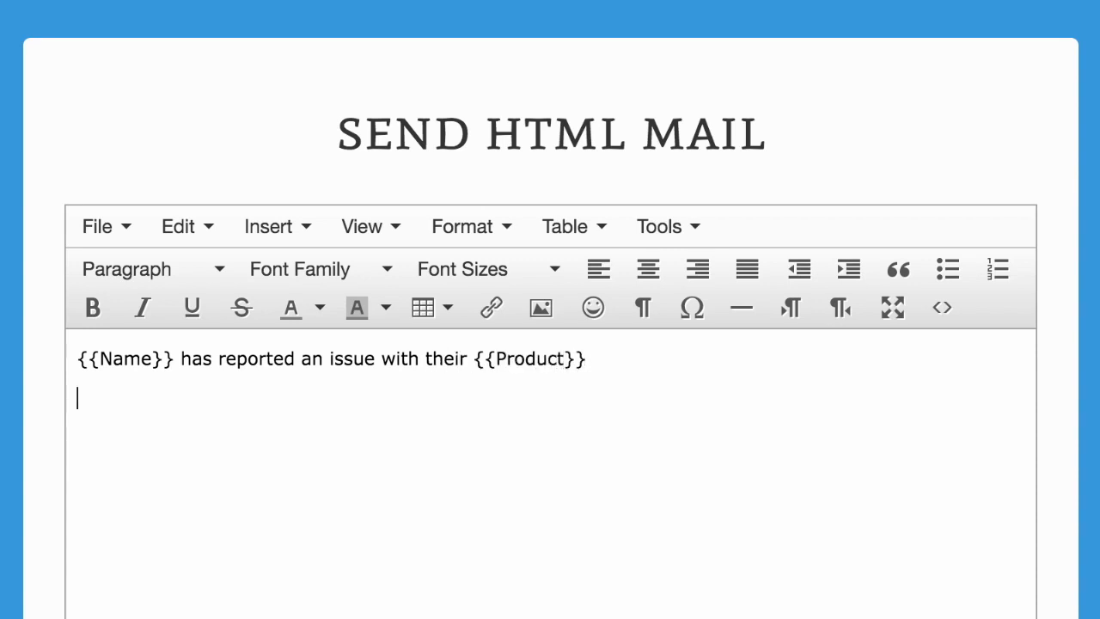
pyautogui.doubleClick(251, 358)
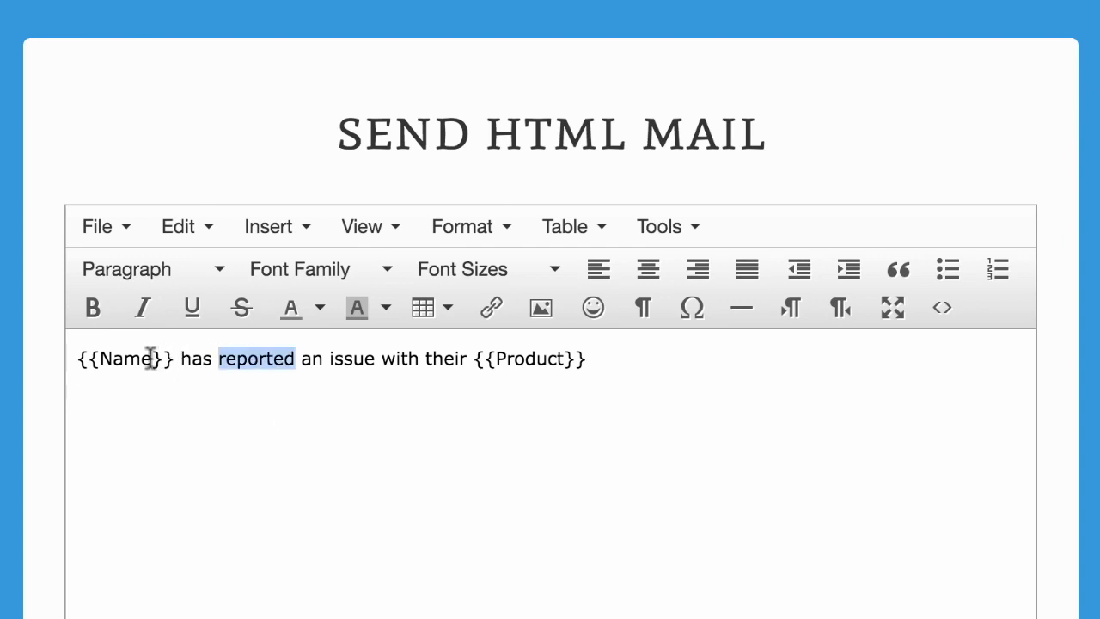
pyautogui.moveTo(177, 358); pyautogui.dragTo(54, 353)
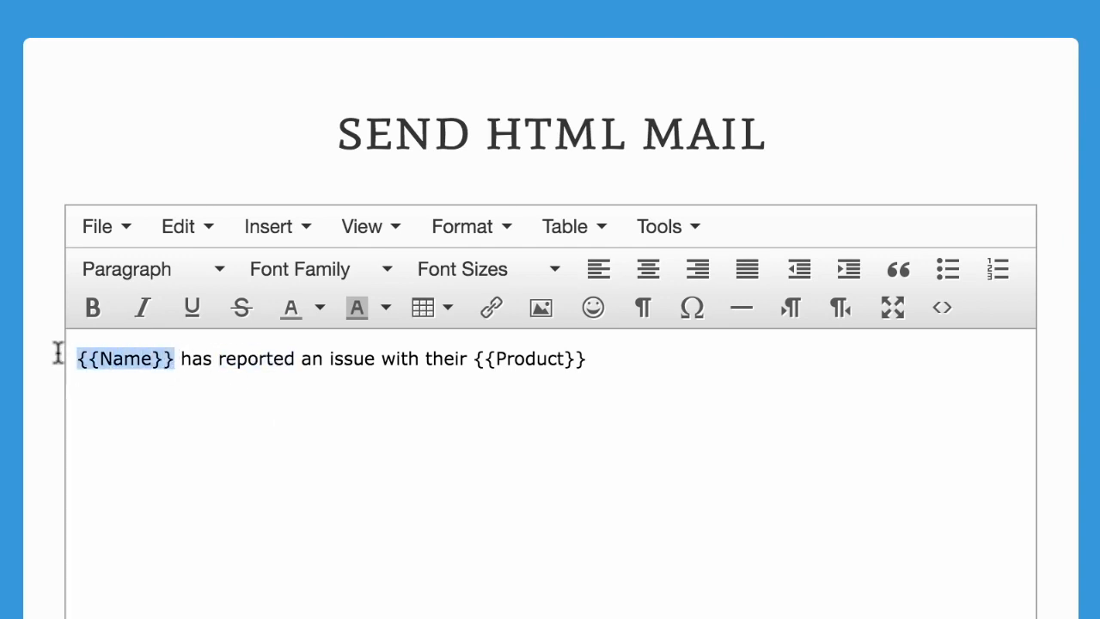
pyautogui.click(95, 309)
pyautogui.moveTo(483, 360); pyautogui.dragTo(624, 361)
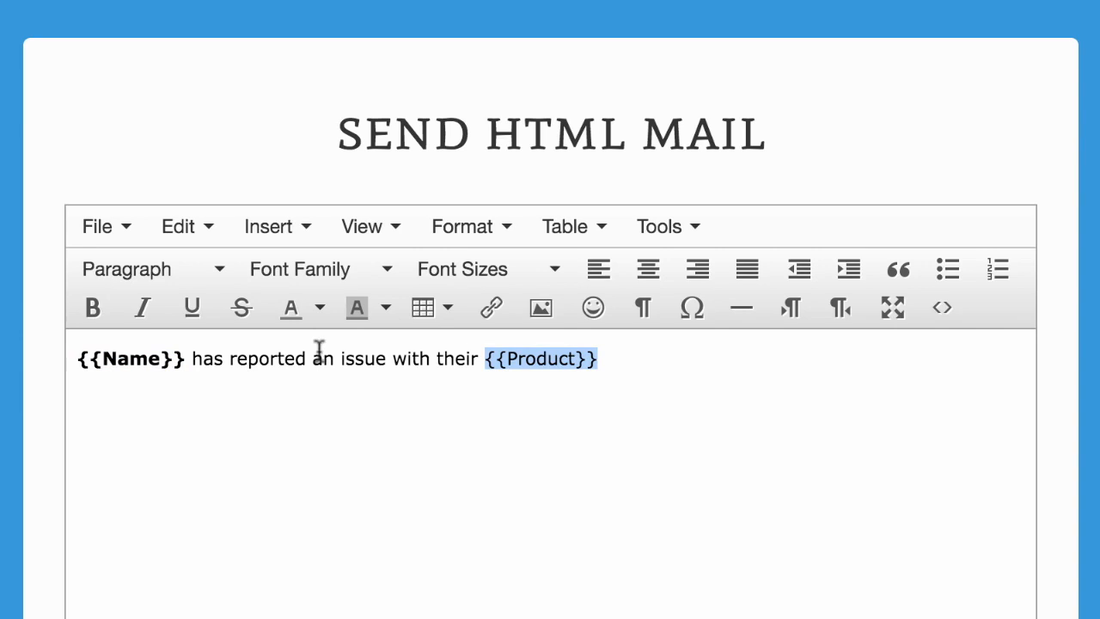
pyautogui.click(320, 308)
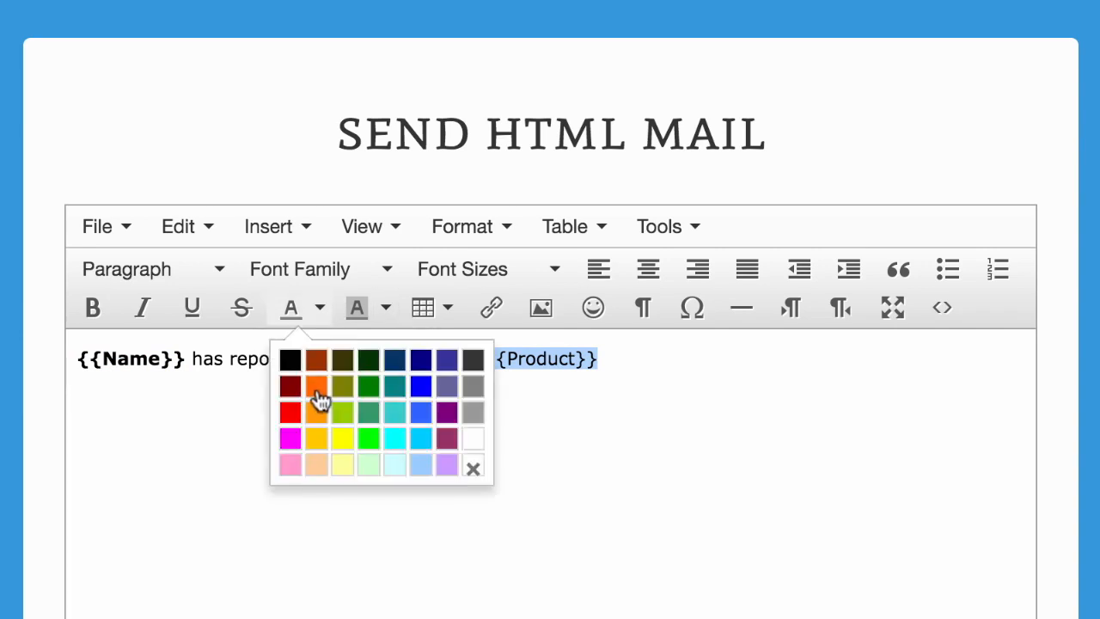
pyautogui.click(290, 414)
pyautogui.click(309, 459)
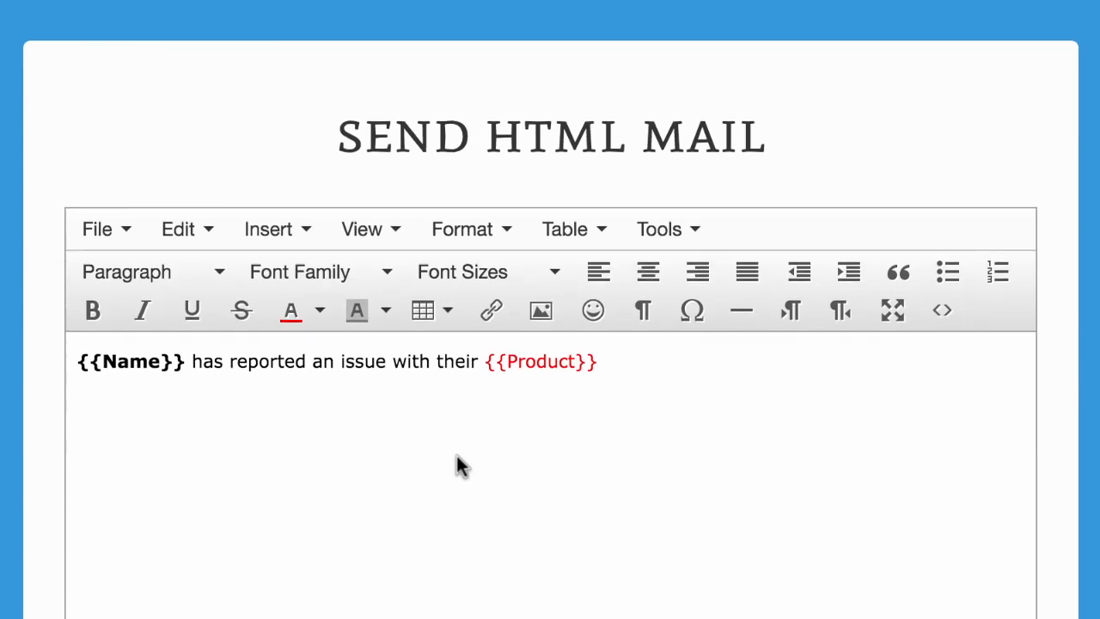
# Copy the message's HTML source and paste it over the rule's email body
pyautogui.click(948, 315)
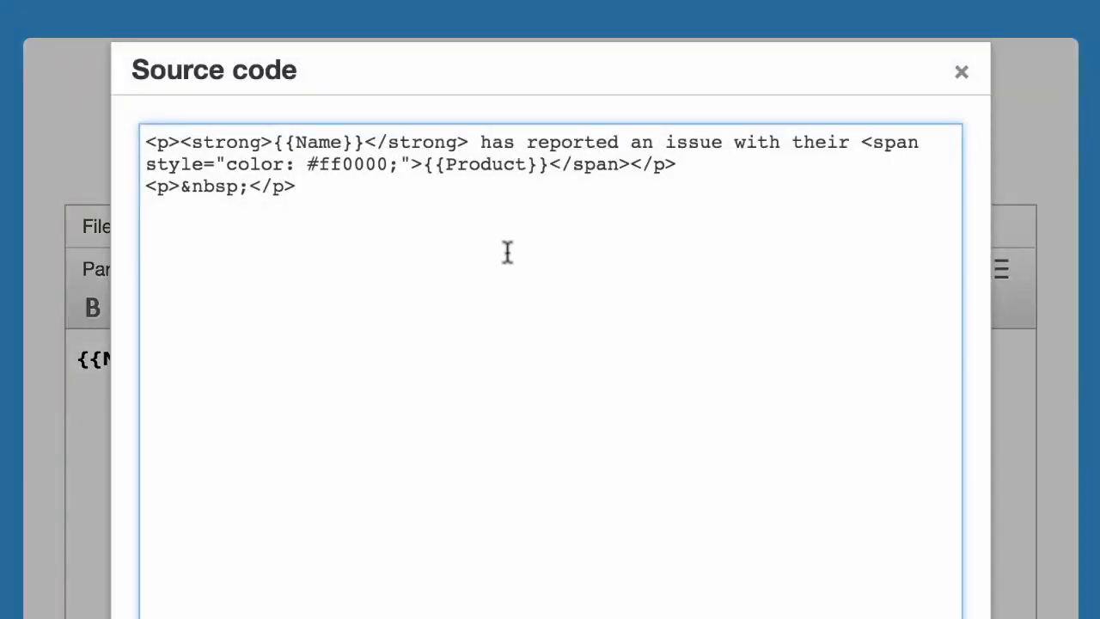
pyautogui.hotkey('ctrl', 'a')
pyautogui.hotkey('ctrl', 'c')
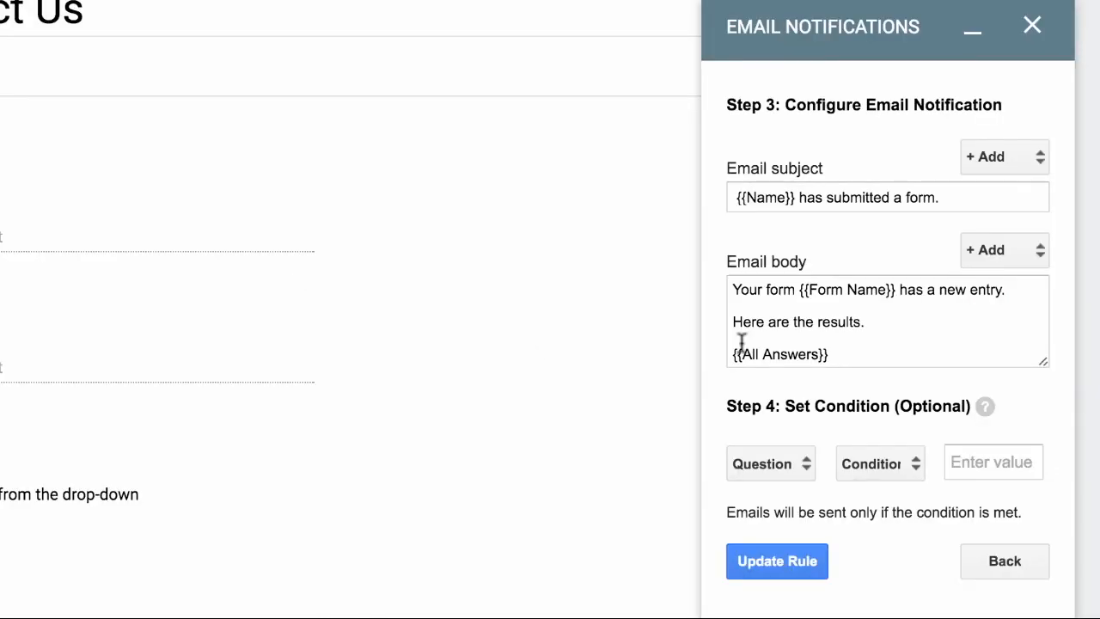
pyautogui.click(934, 340)
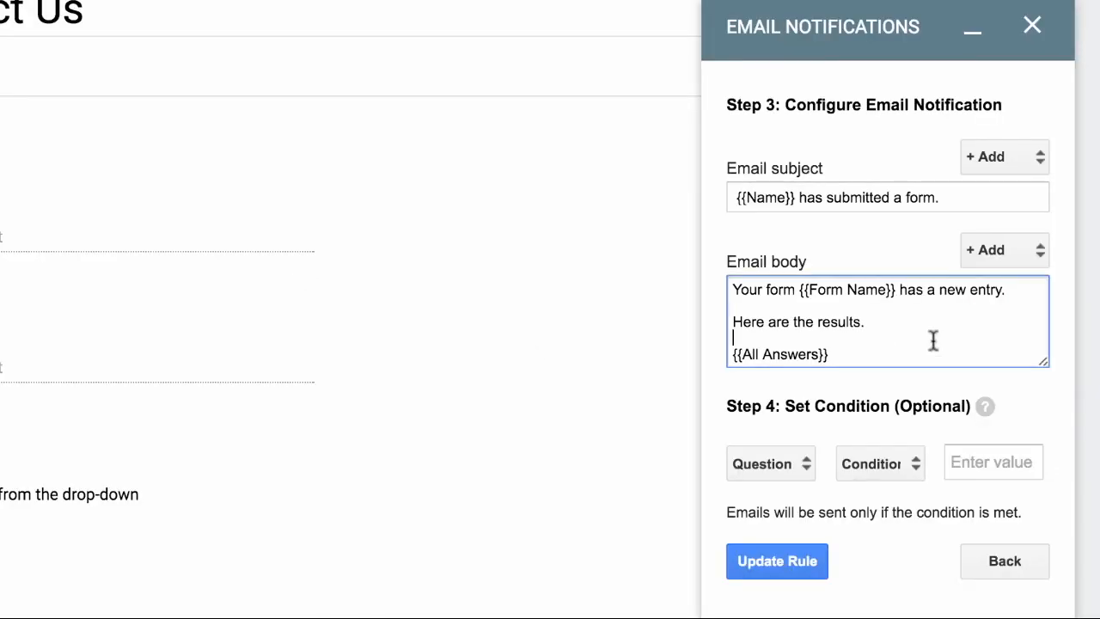
pyautogui.hotkey('ctrl', 'a')
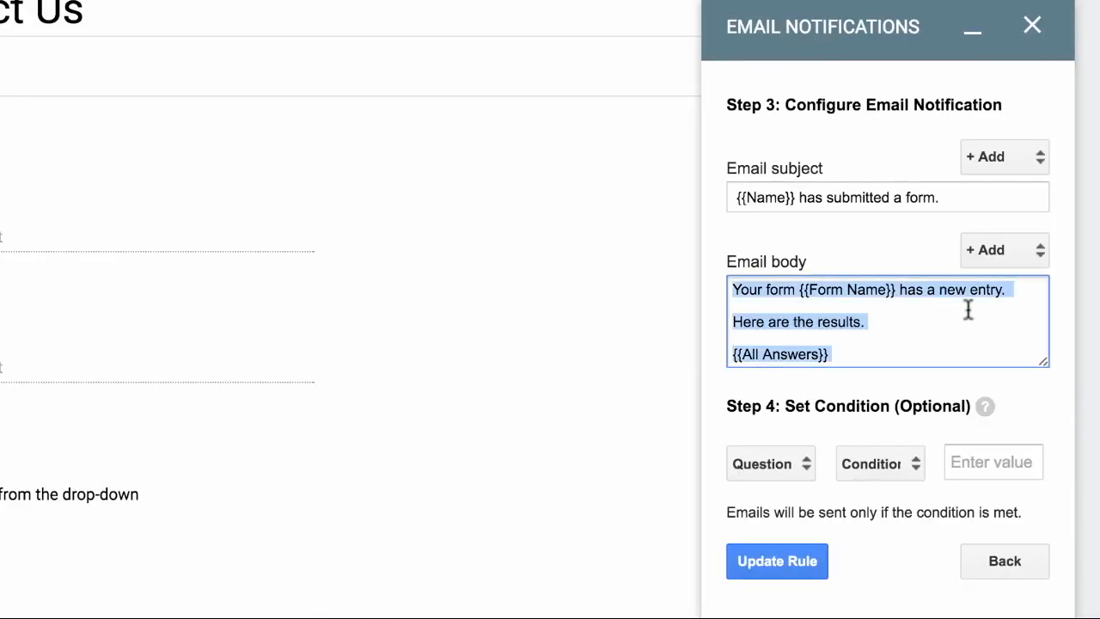
pyautogui.hotkey('ctrl', 'v')
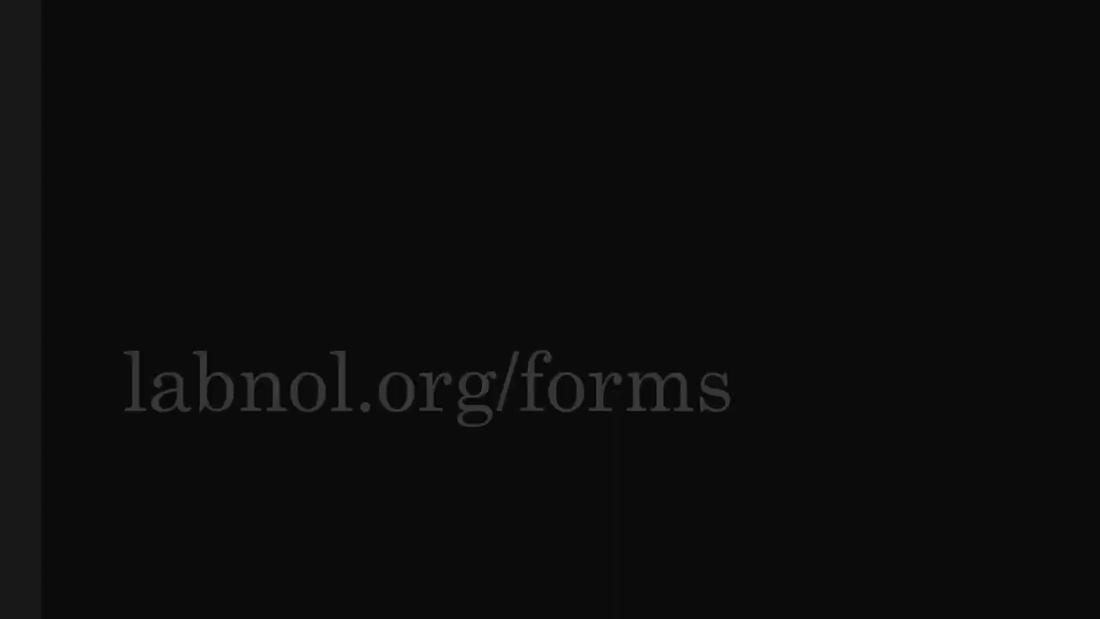